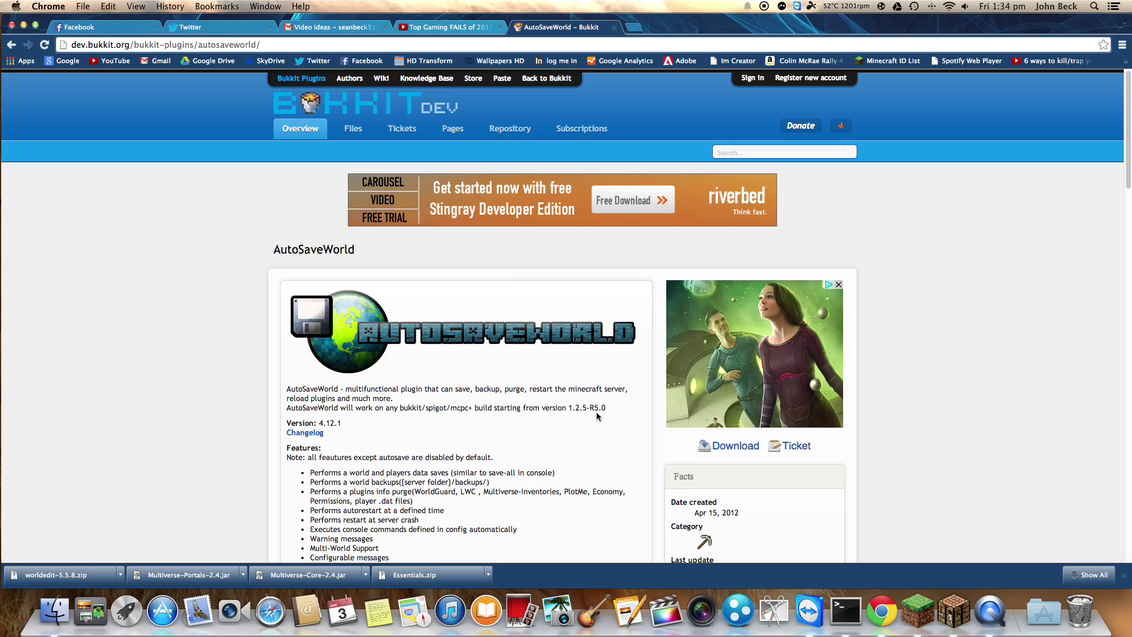
Scroll through the AutoSaveWorld page's features and command list, highlighting the /asw reload entry
scroll(596, 416, "down", 3)
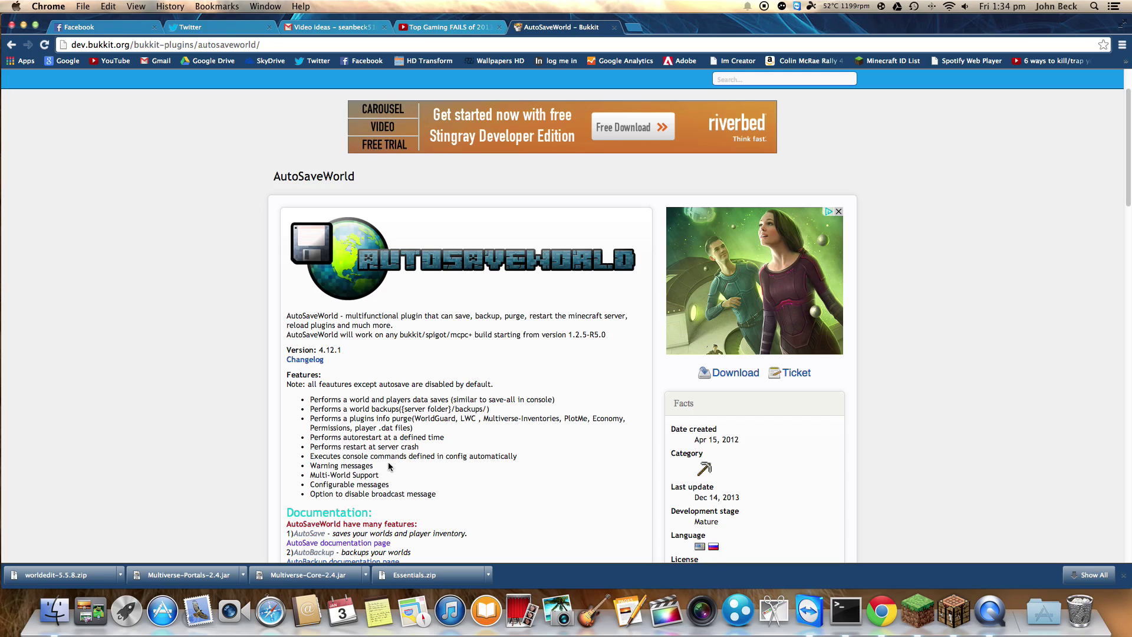
scroll(391, 468, "down", 5)
scroll(432, 473, "down", 3)
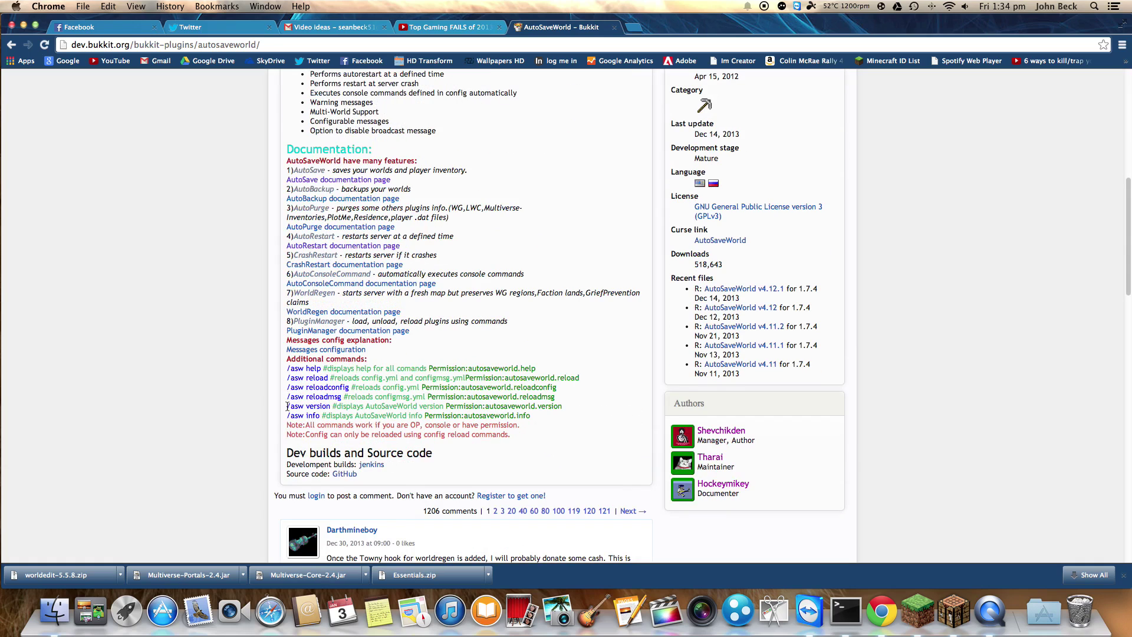
left_click_drag(291, 378, 326, 380)
left_click(620, 424)
scroll(621, 430, "down", 5)
scroll(621, 431, "up", 10)
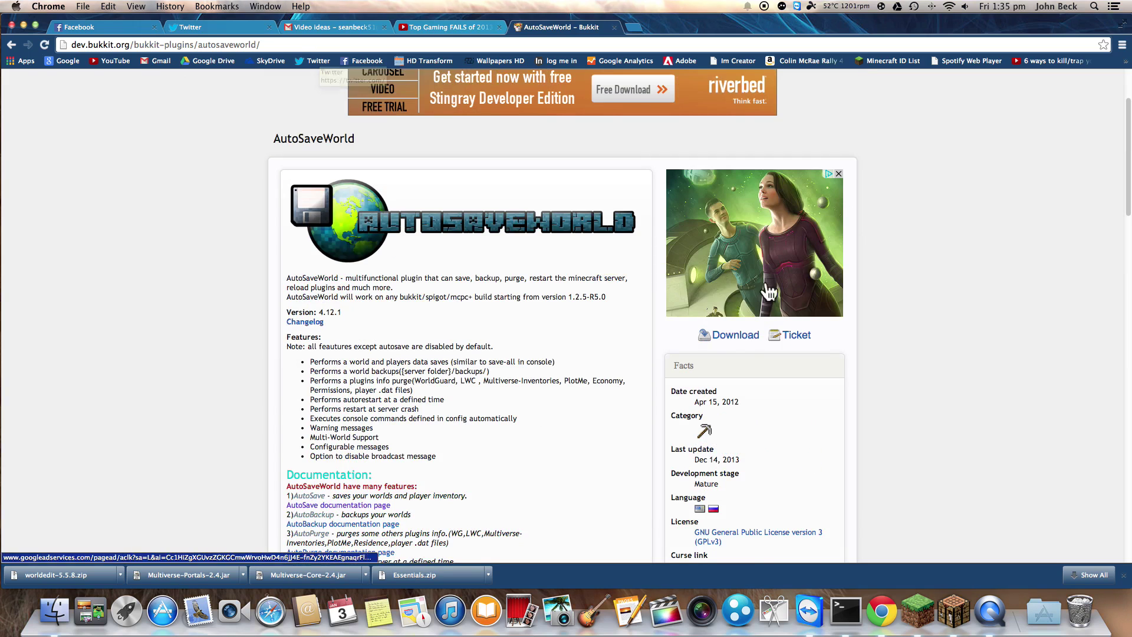
Copy AutoSaveWorld.jar from Bukkit Server/plugins into Test/plugins, then launch start_server.command
left_click(27, 24)
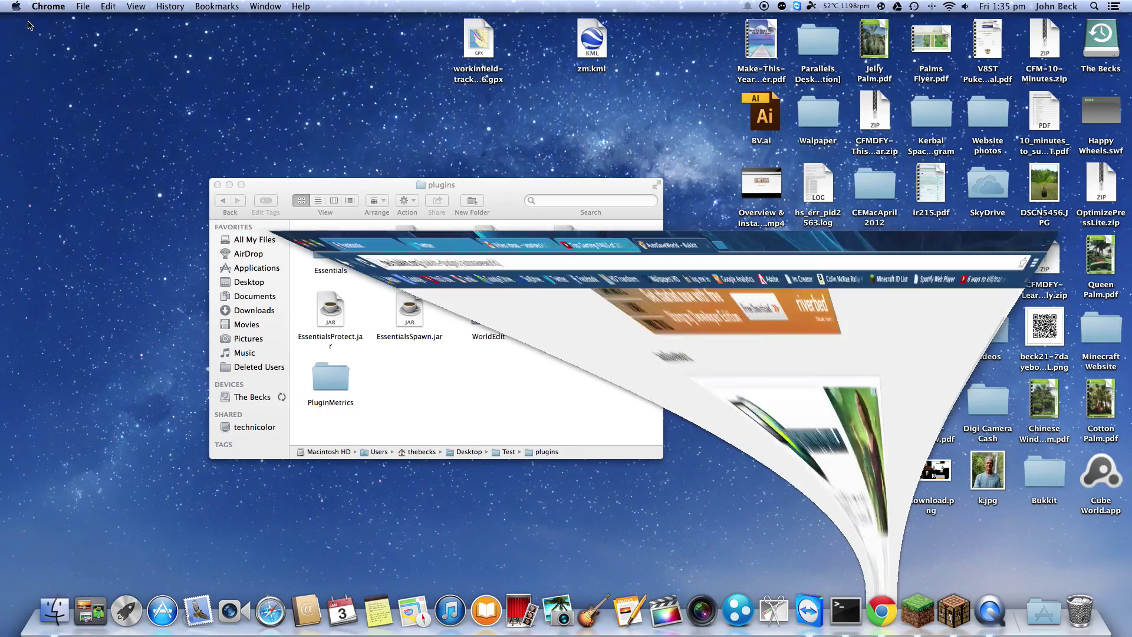
double_click(931, 331)
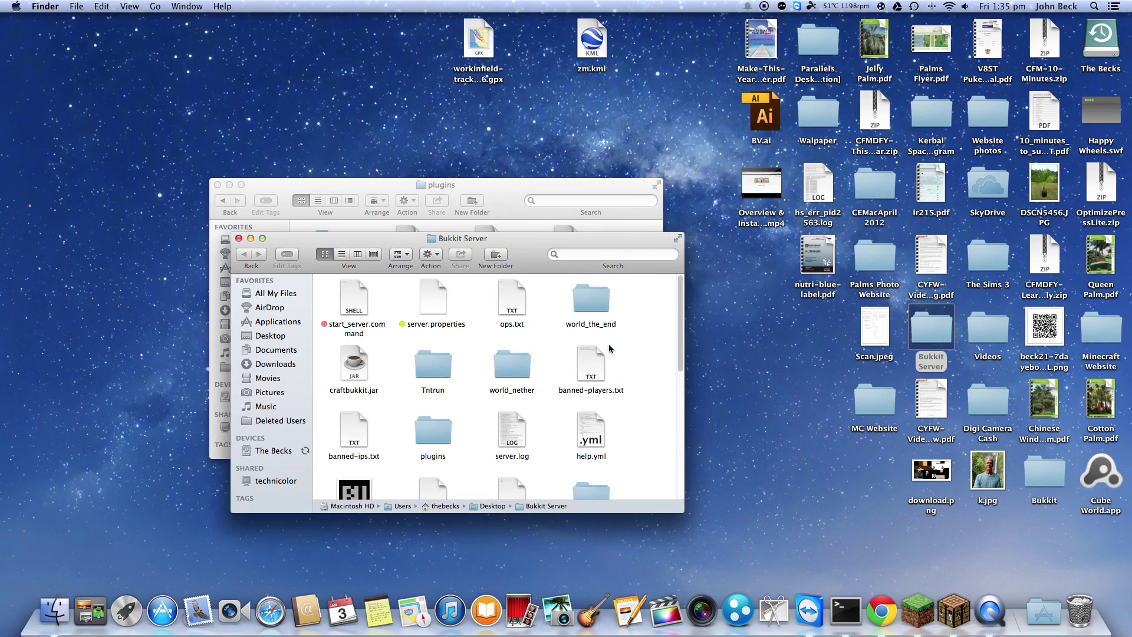
double_click(426, 433)
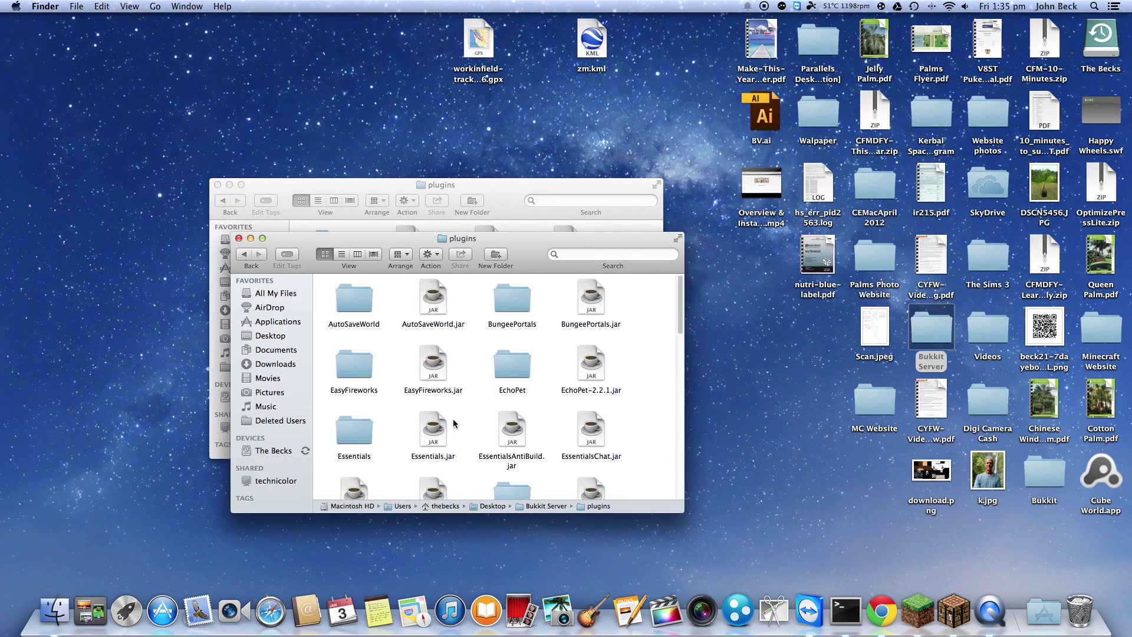
left_click(429, 303)
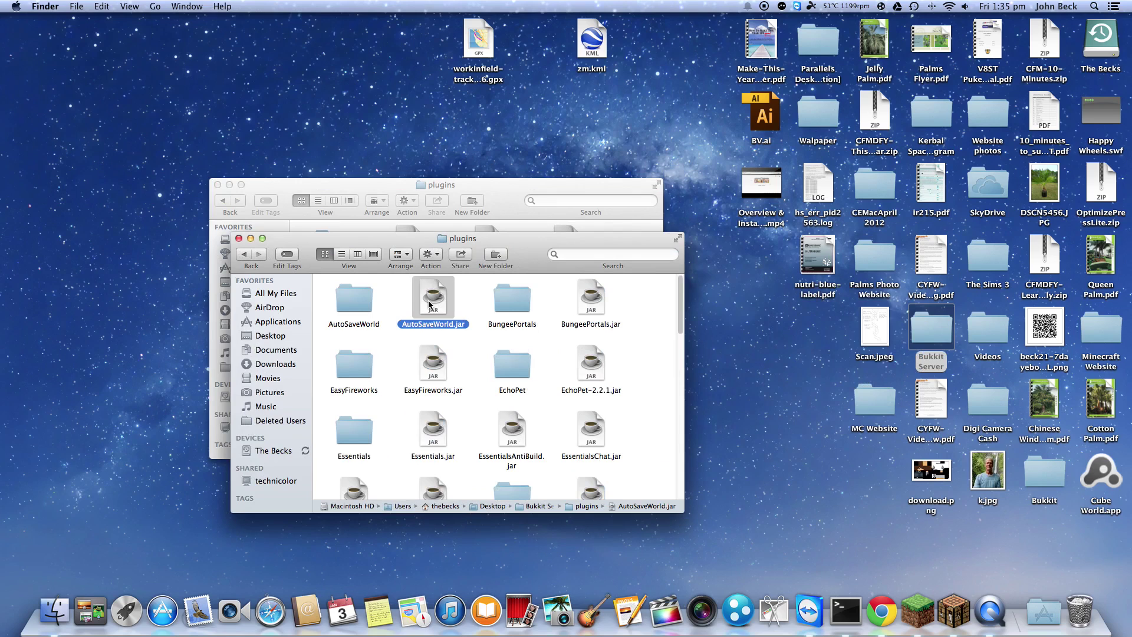
left_click(238, 238)
left_click(419, 347)
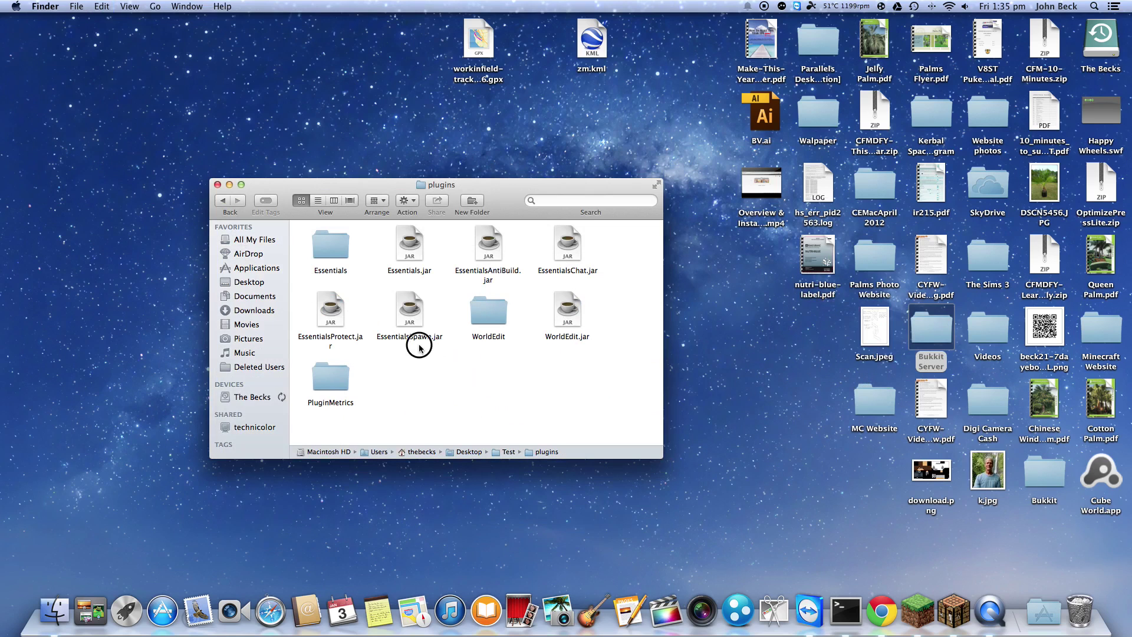
key("super+v")
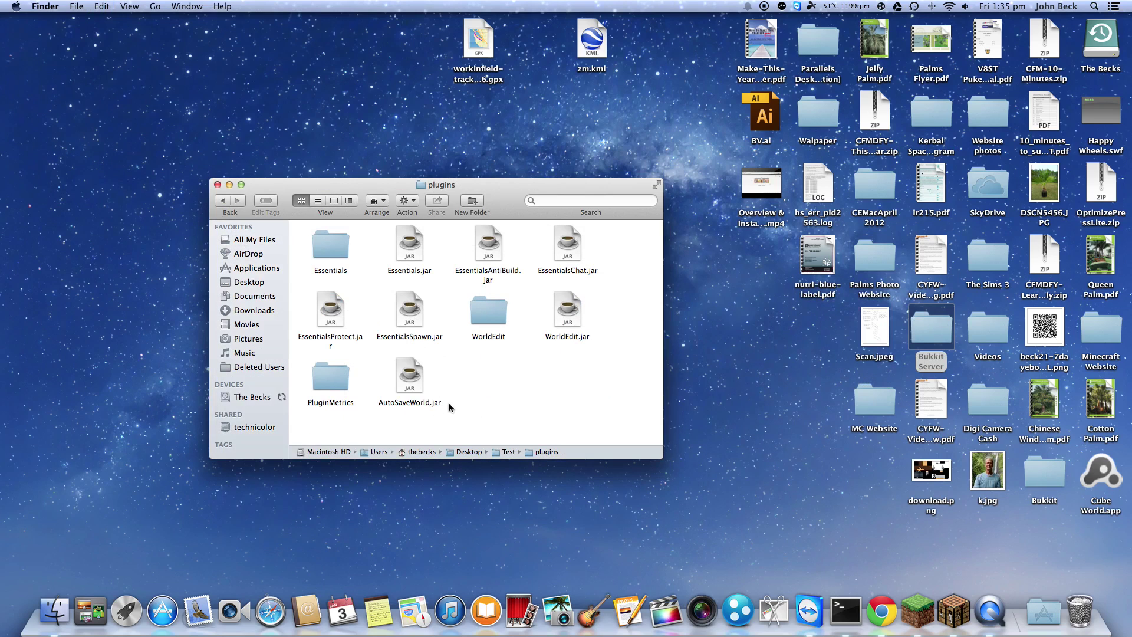
left_click(223, 201)
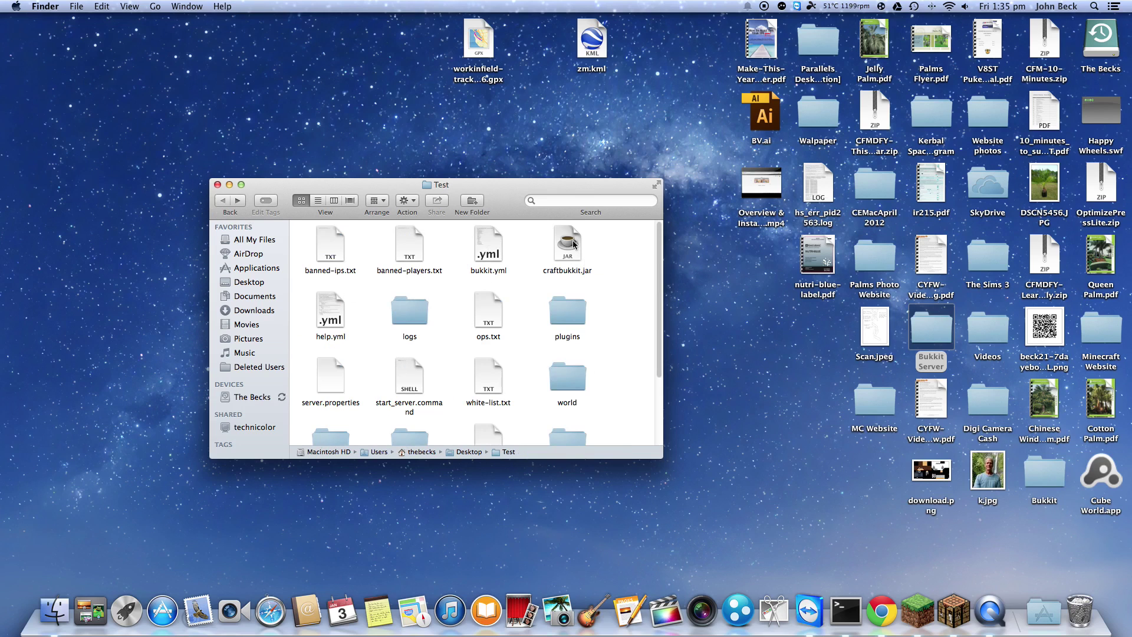
double_click(408, 373)
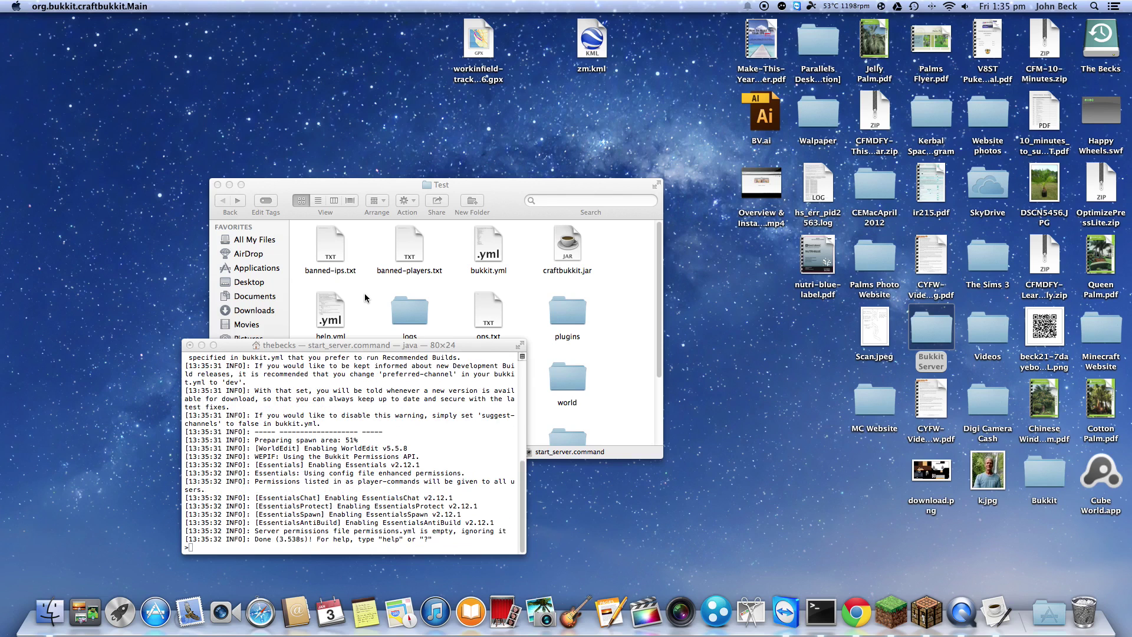
Open config.yml from the Test server's plugins/AutoSaveWorld folder in TextEdit
left_click(601, 350)
left_click(569, 323)
double_click(569, 323)
double_click(489, 377)
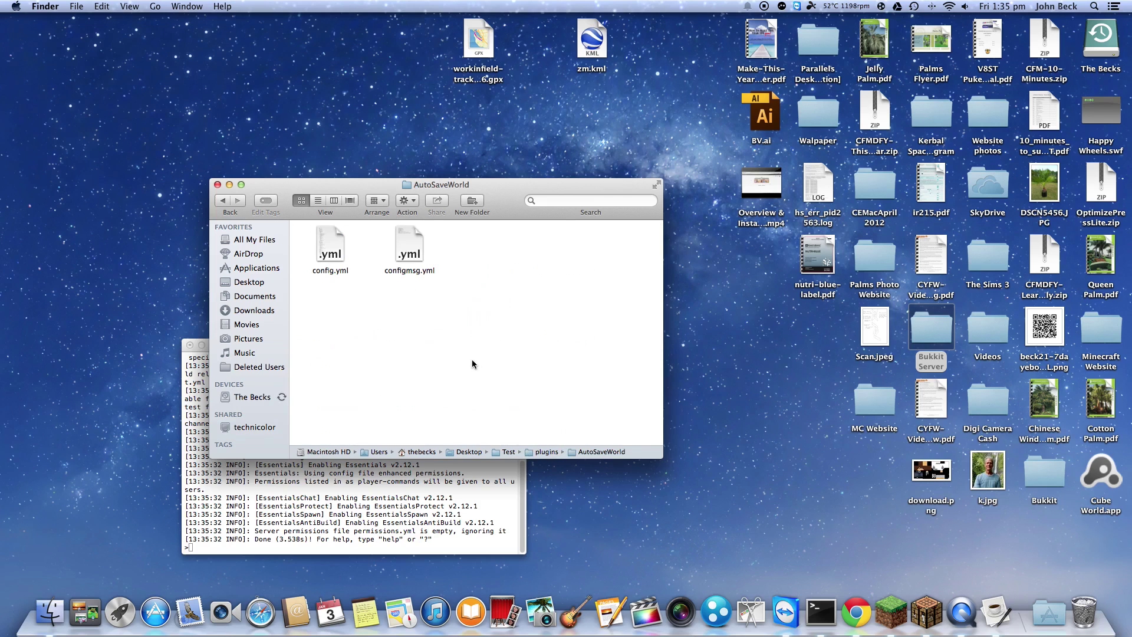
double_click(329, 243)
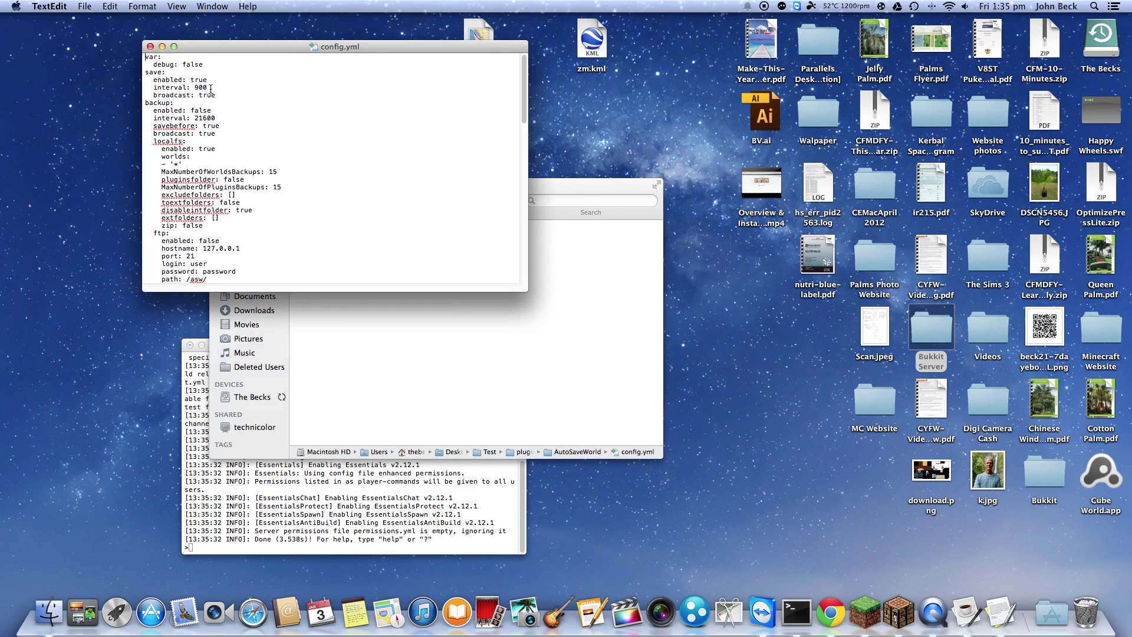
Read through the save interval 900, broadcast, backup and autorestart settings, then close the file
left_click(211, 88)
left_click(217, 97)
scroll(308, 194, "down", 5)
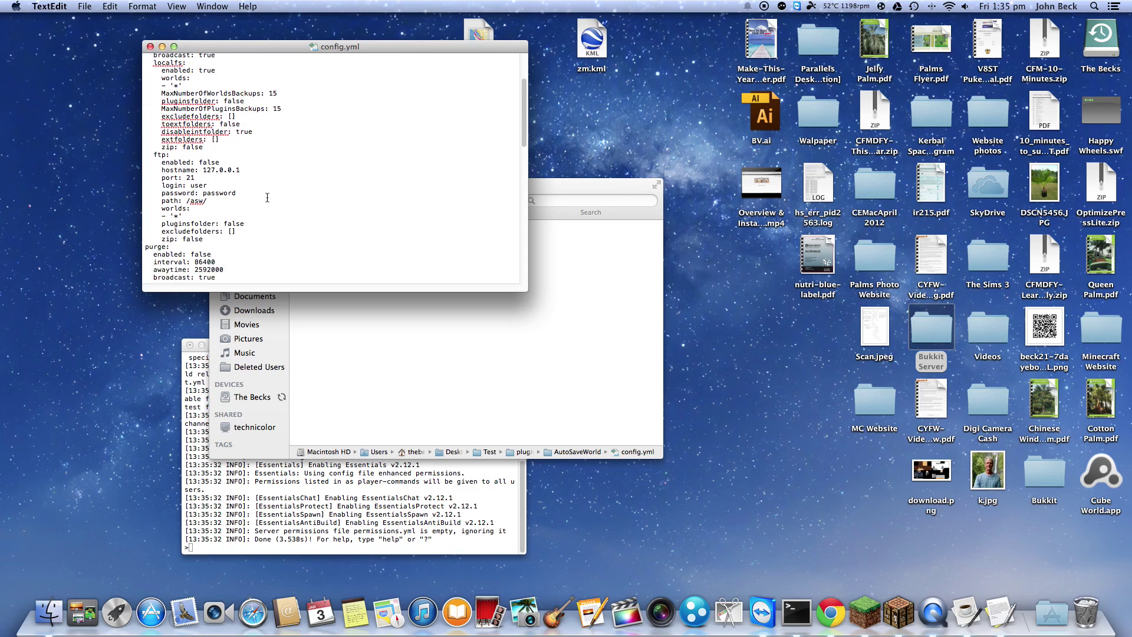
scroll(267, 198, "down", 10)
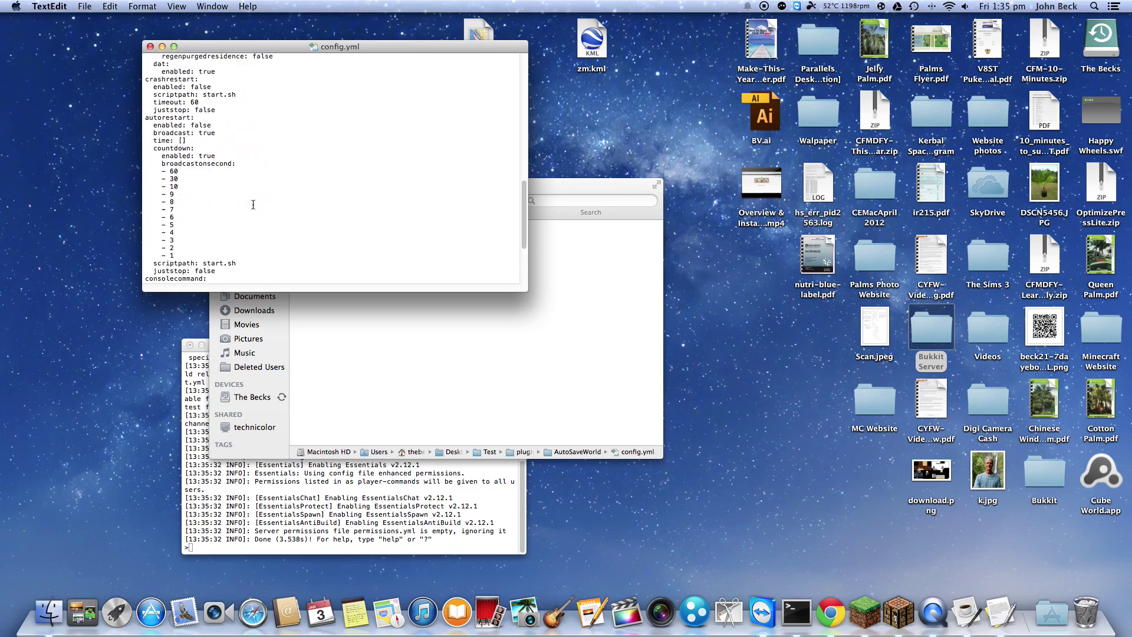
scroll(253, 205, "down", 5)
scroll(253, 205, "up", 5)
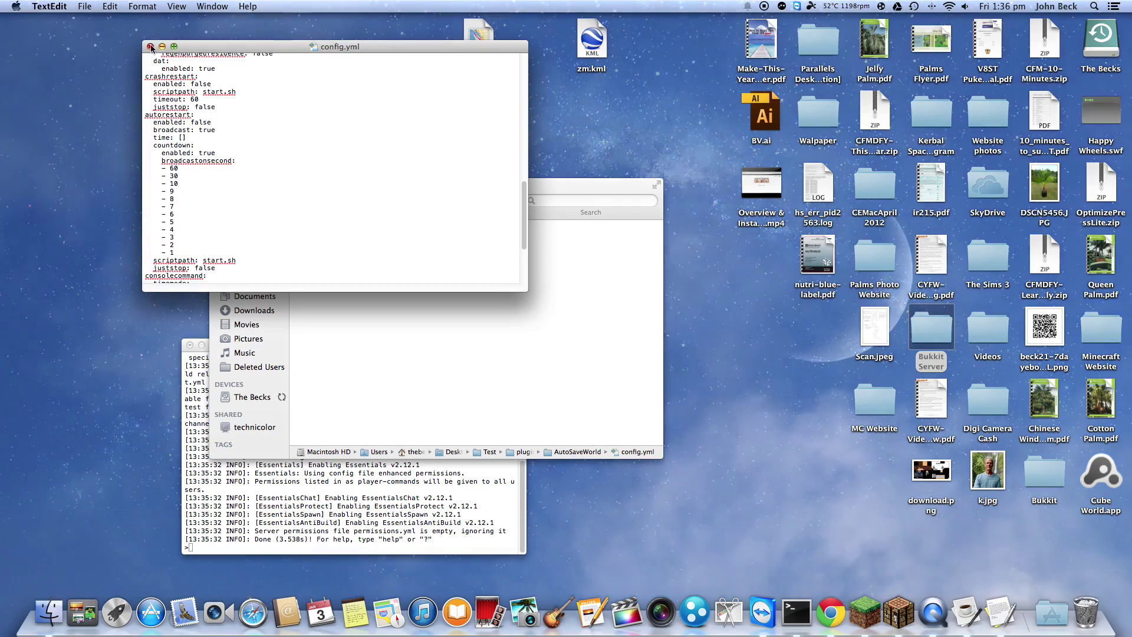
left_click(150, 47)
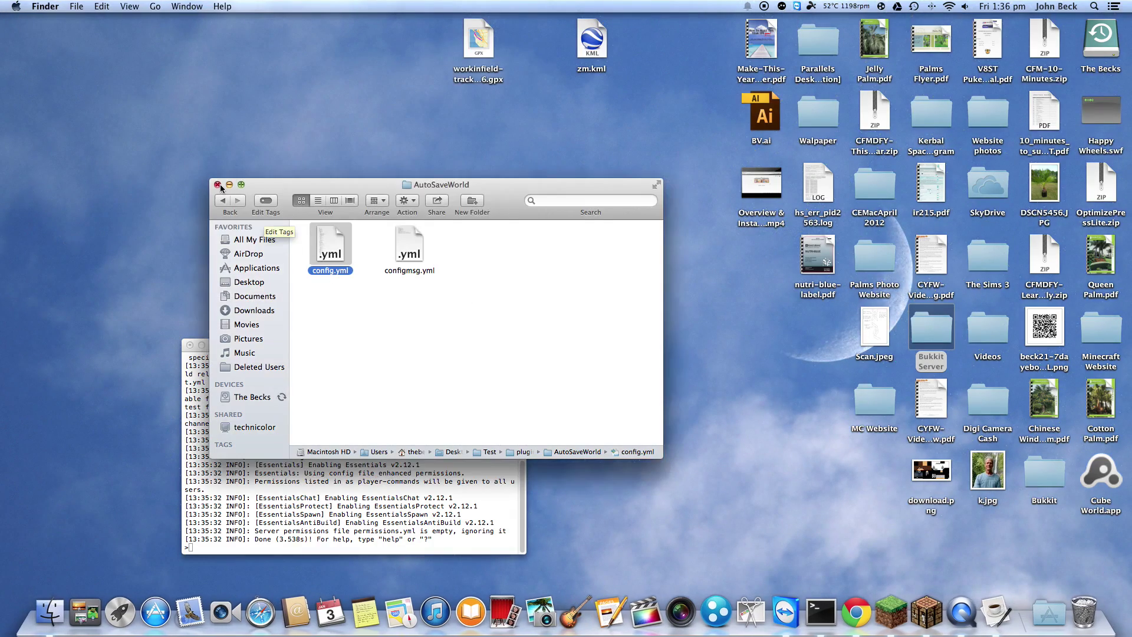
Close the AutoSaveWorld folder window and join My Server in Minecraft
key("cmd+w")
left_click(935, 614)
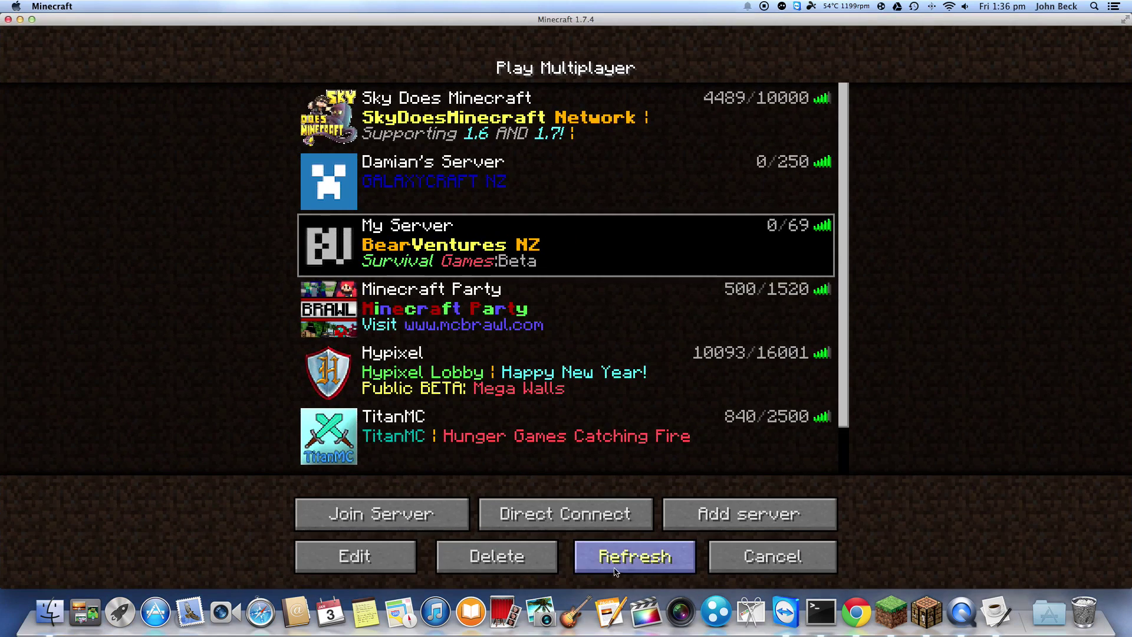
left_click(619, 268)
double_click(568, 245)
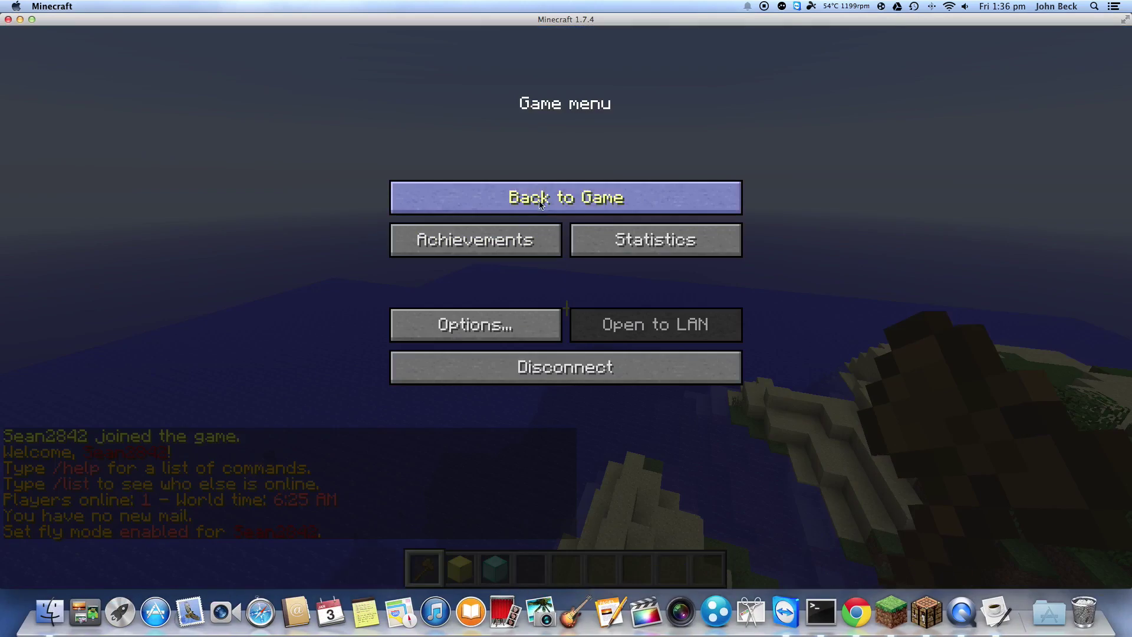
left_click(566, 194)
Run /asw, /asw help and /asw save from the chat
key("slash")
type("/s")
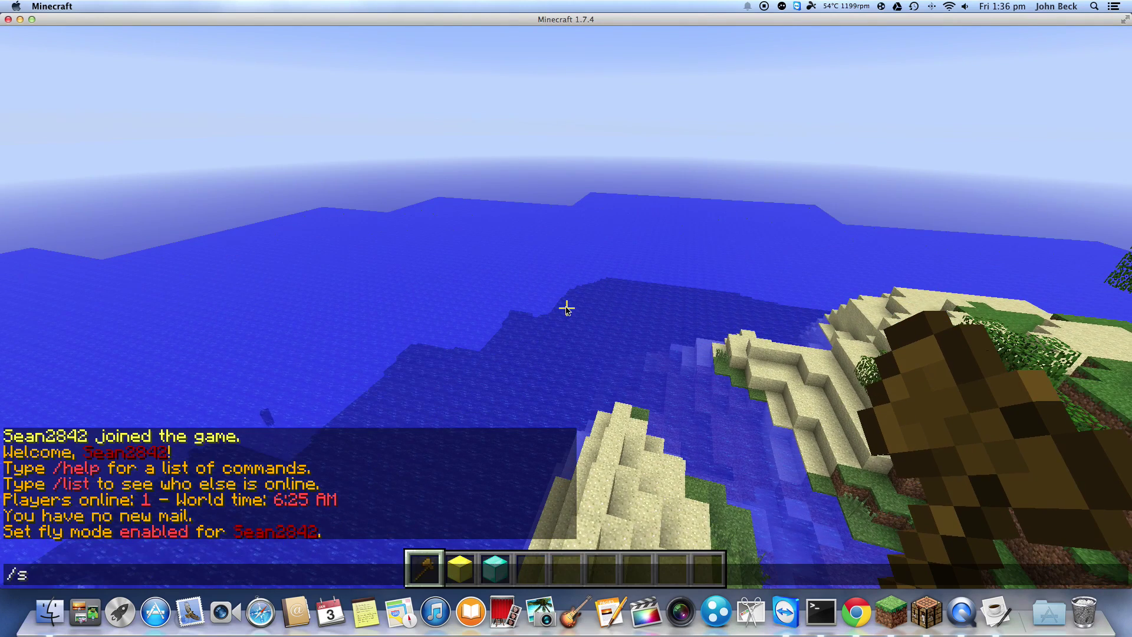
type("asw")
key("Return")
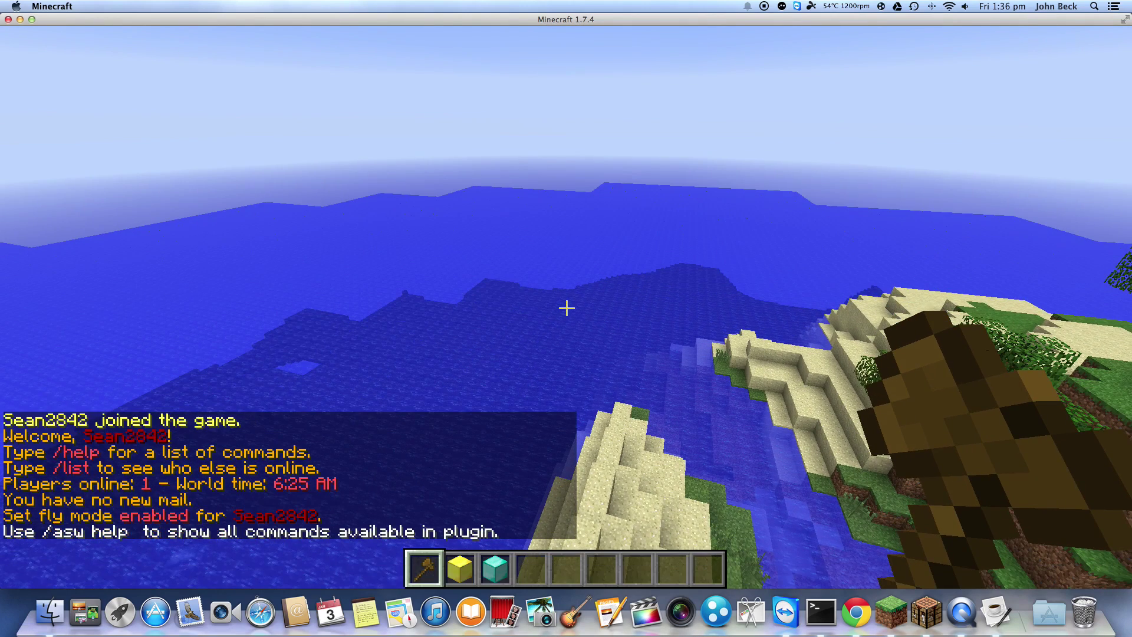
key("slash")
type("asw help")
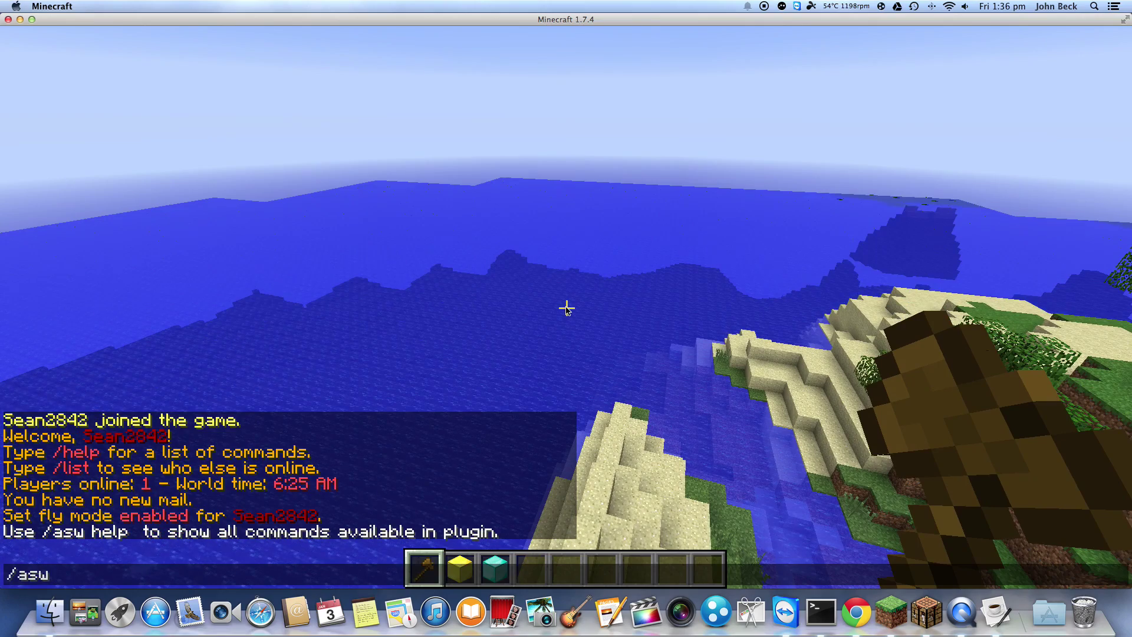
key("Return")
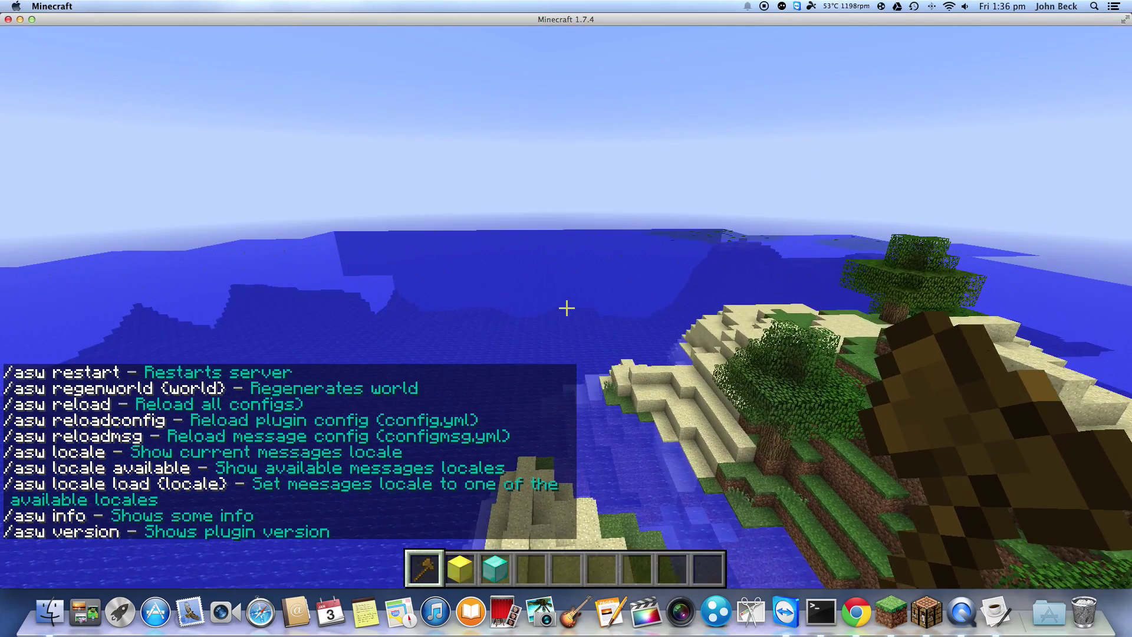
key("slash")
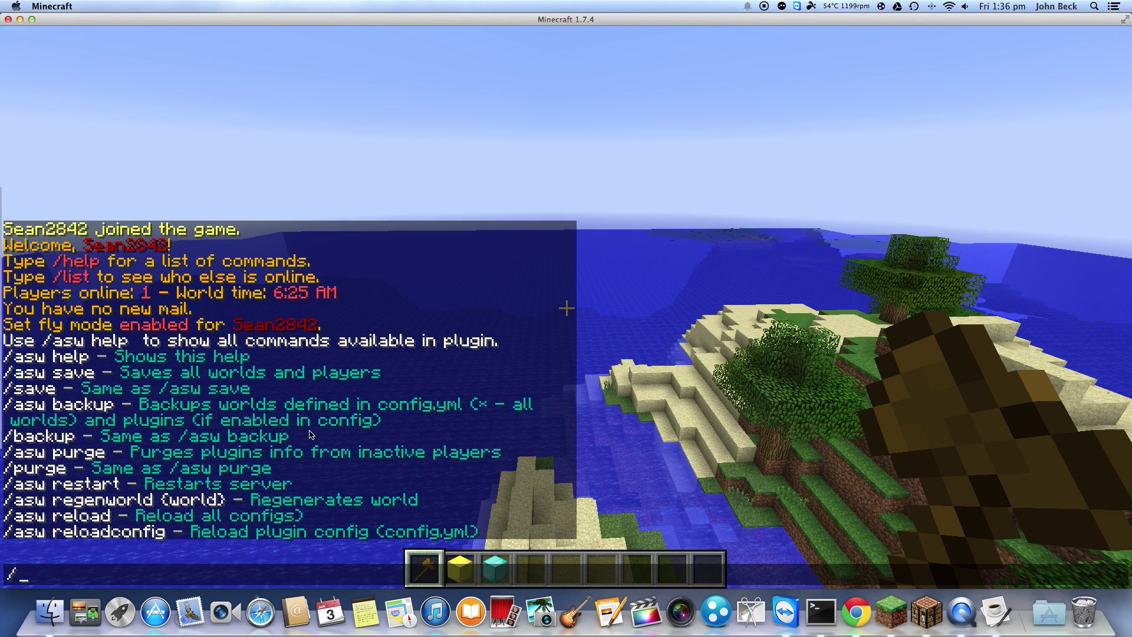
type("asw san")
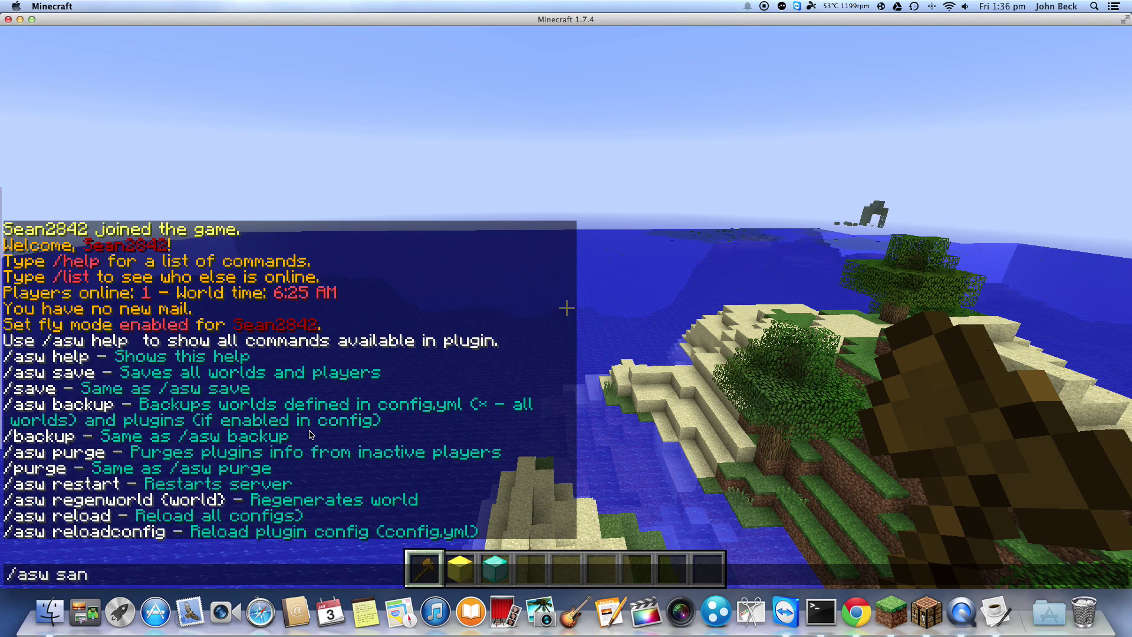
type("ve")
key("Return")
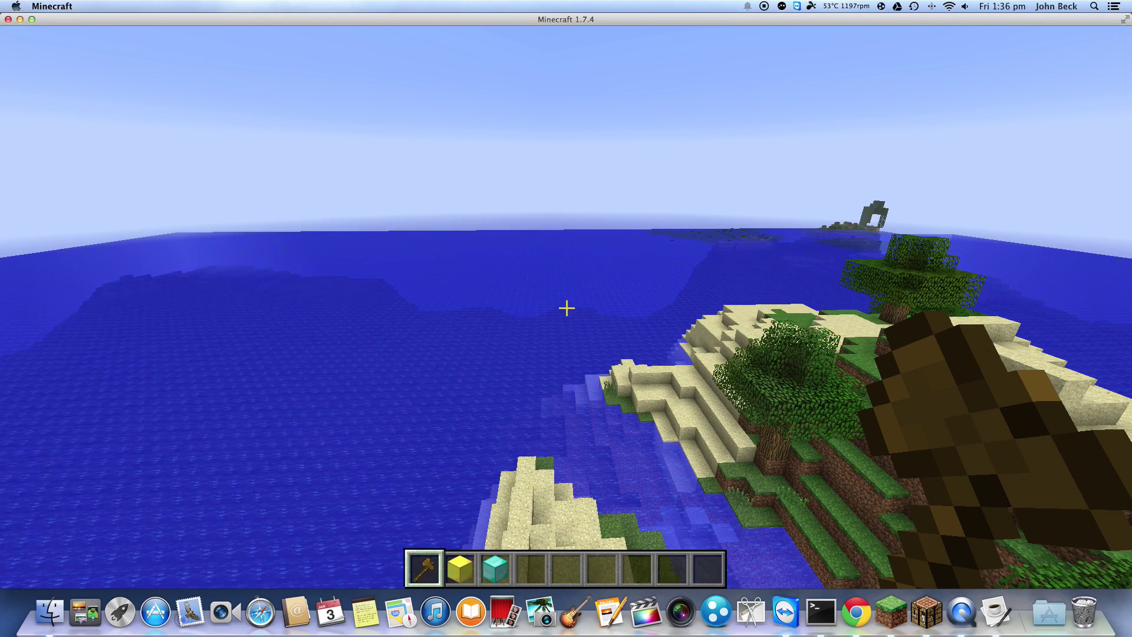
Run /asw reload, correcting the 'relkoad' typo, to reload all configurations
type("/")
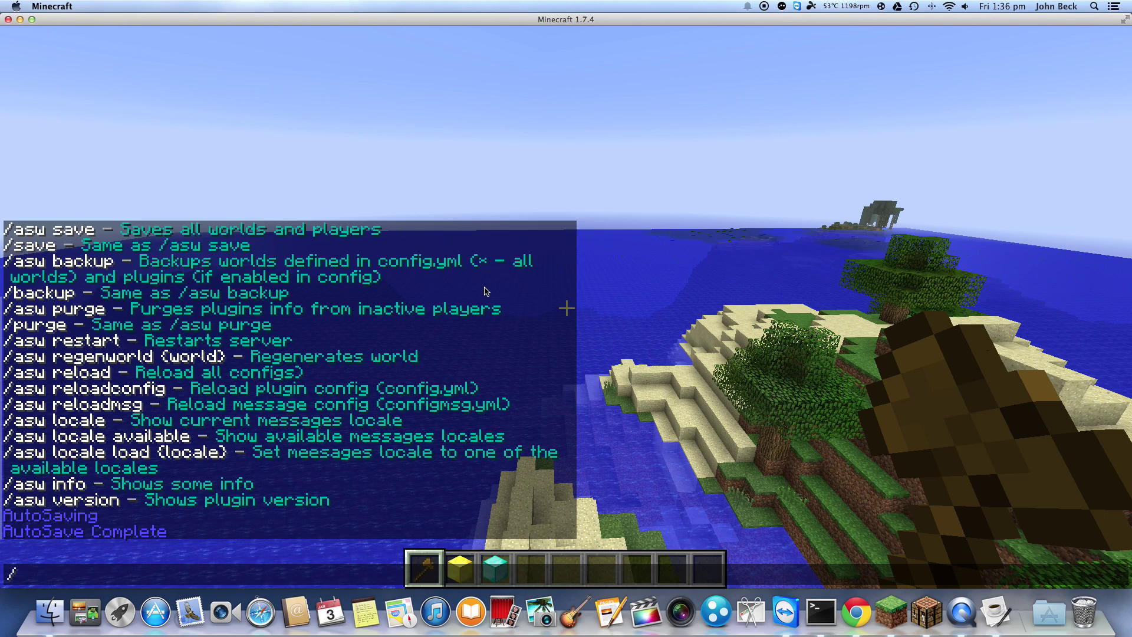
type("asw relkoad")
key("BackSpace")
key("BackSpace")
key("BackSpace")
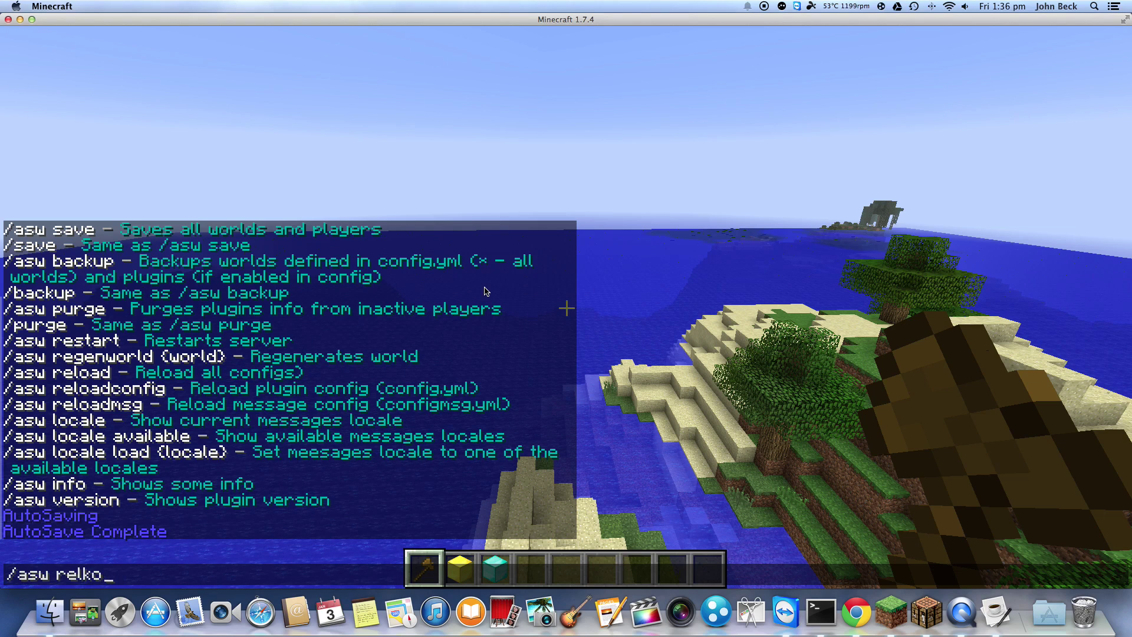
type("oad")
key("Return")
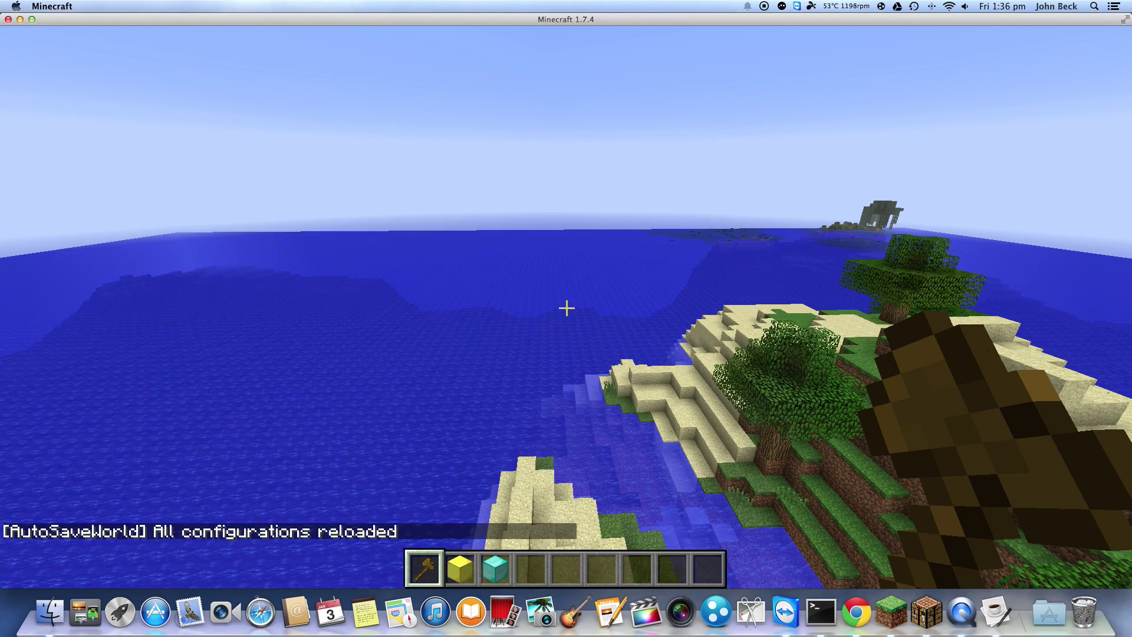
key("slash")
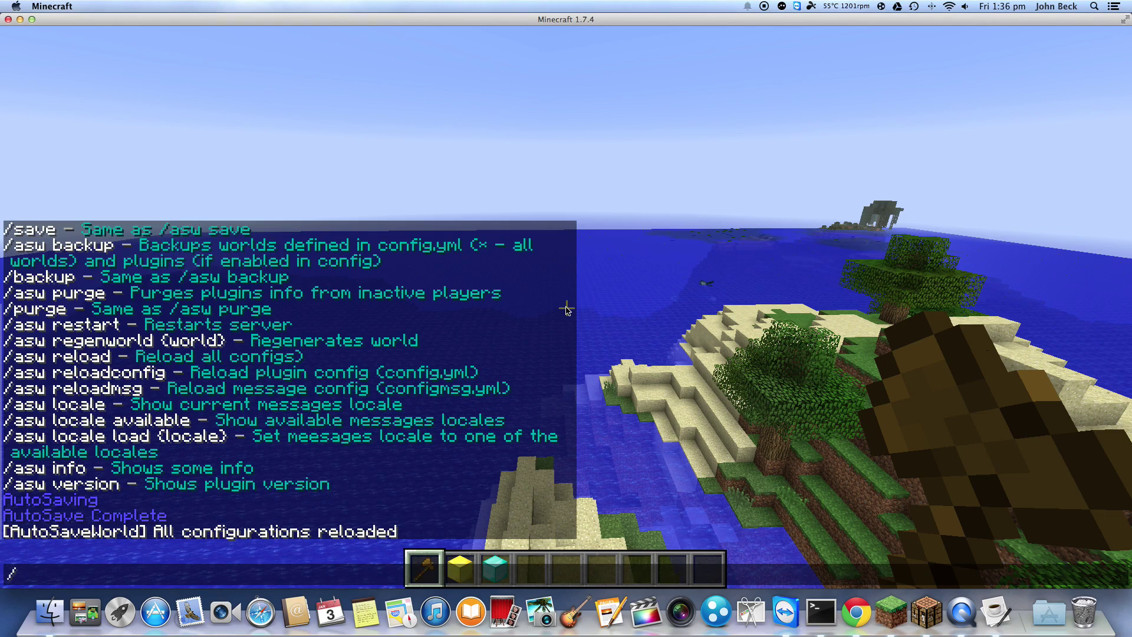
Send /asw restart after fixing its typos, starting the 60-second restart countdown
type("asw r")
type("estare")
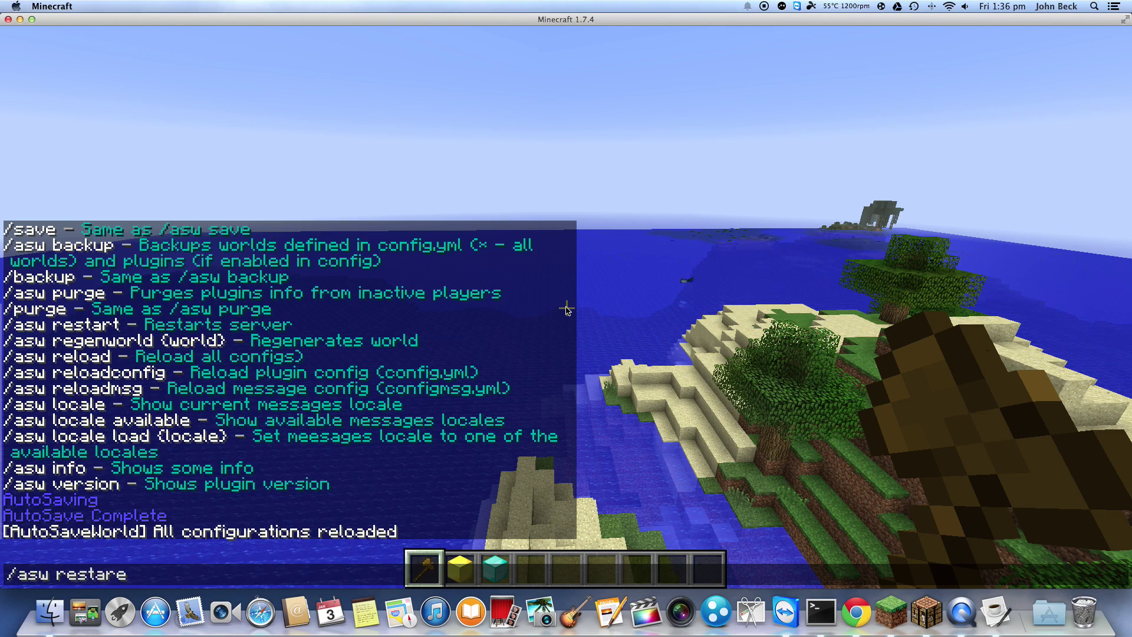
key("BackSpace")
key("BackSpace")
type("et")
key("BackSpace")
key("BackSpace")
type("rt")
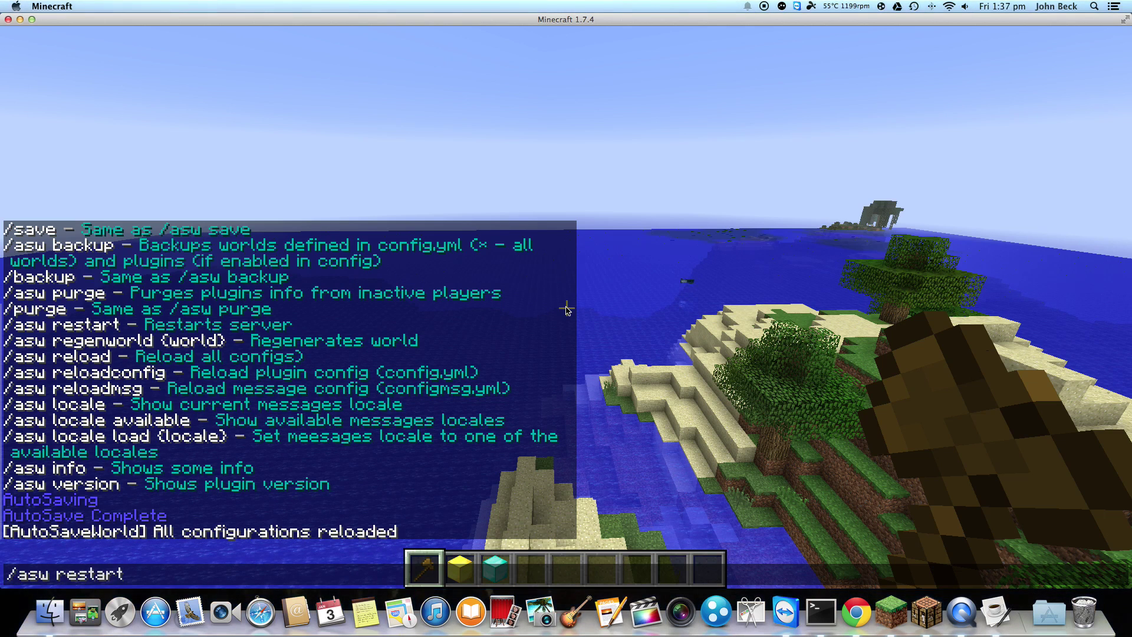
key("Return")
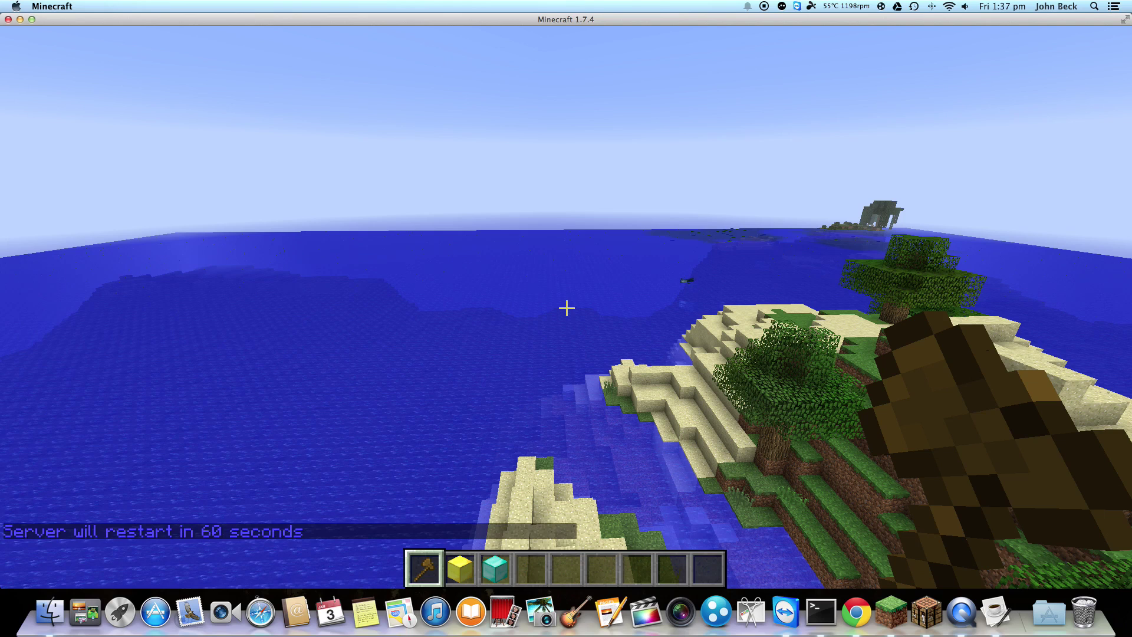
key("slash")
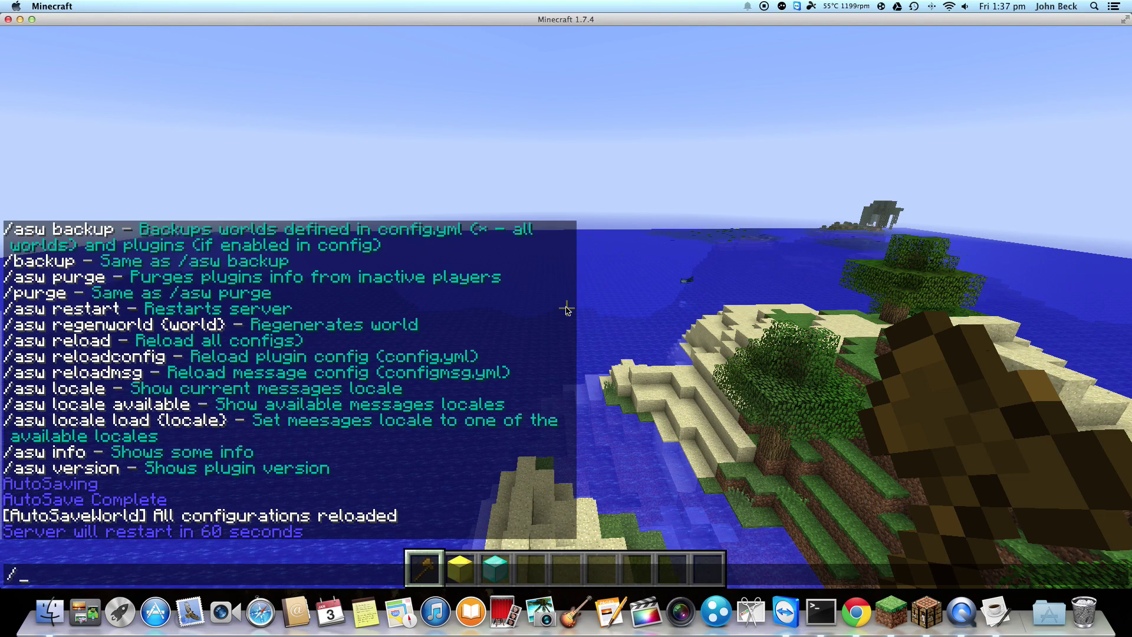
key("Escape")
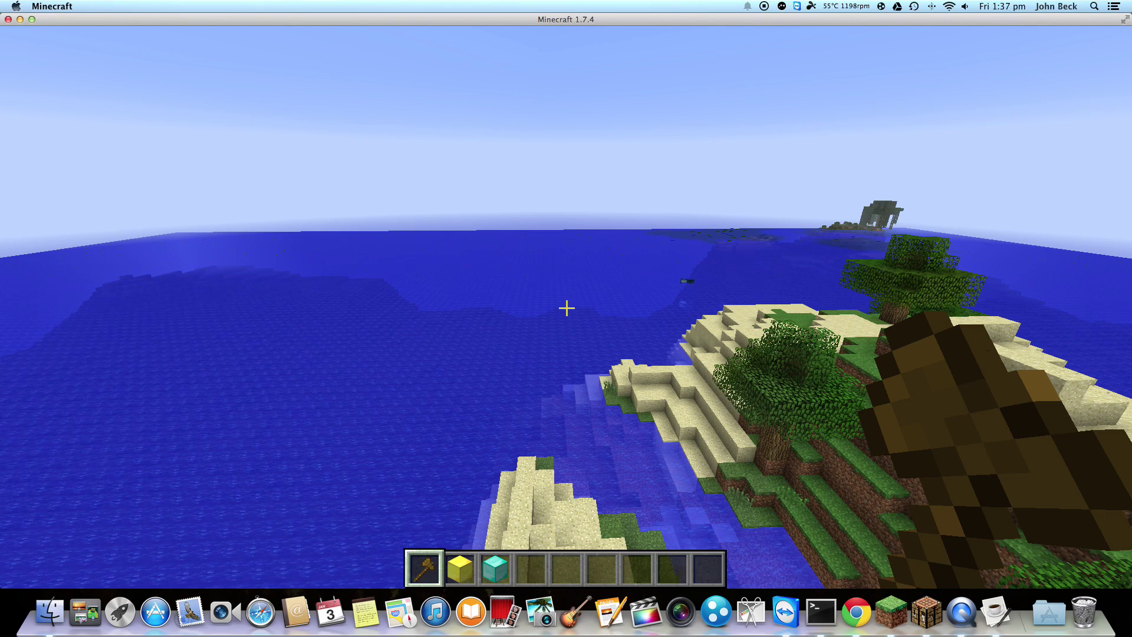
key("slash")
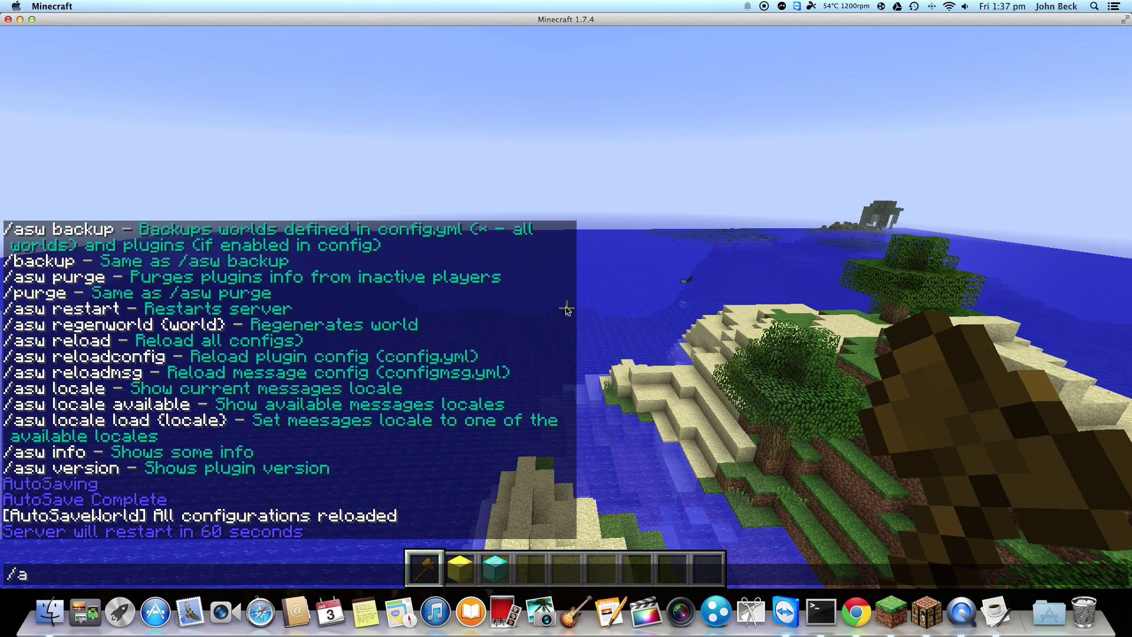
Run /asw purge, correcting the mistyped letters, to purge inactive player data
type("sw per")
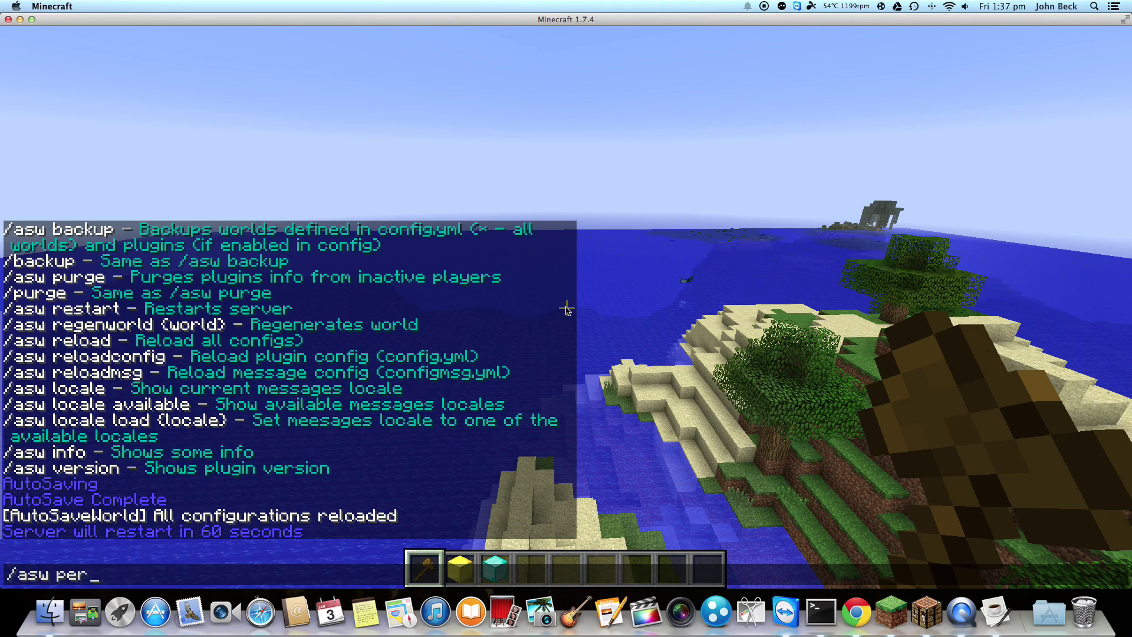
key("BackSpace")
key("BackSpace")
type("ur")
type("ge")
key("Return")
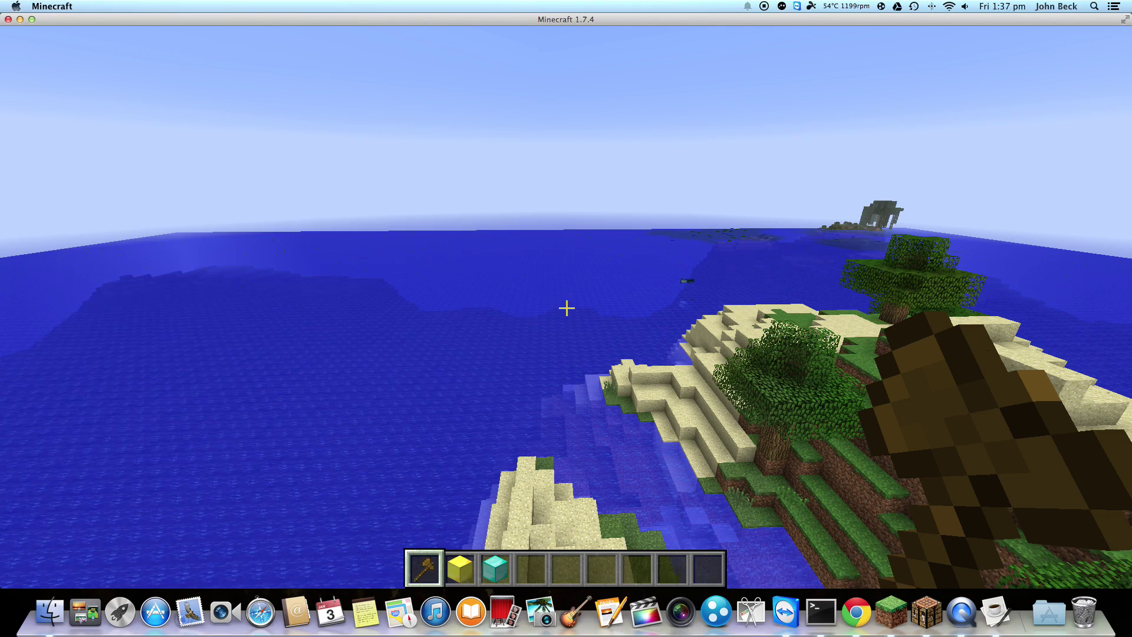
Scroll the chat history and run /asw backup before the server restarts
type("/")
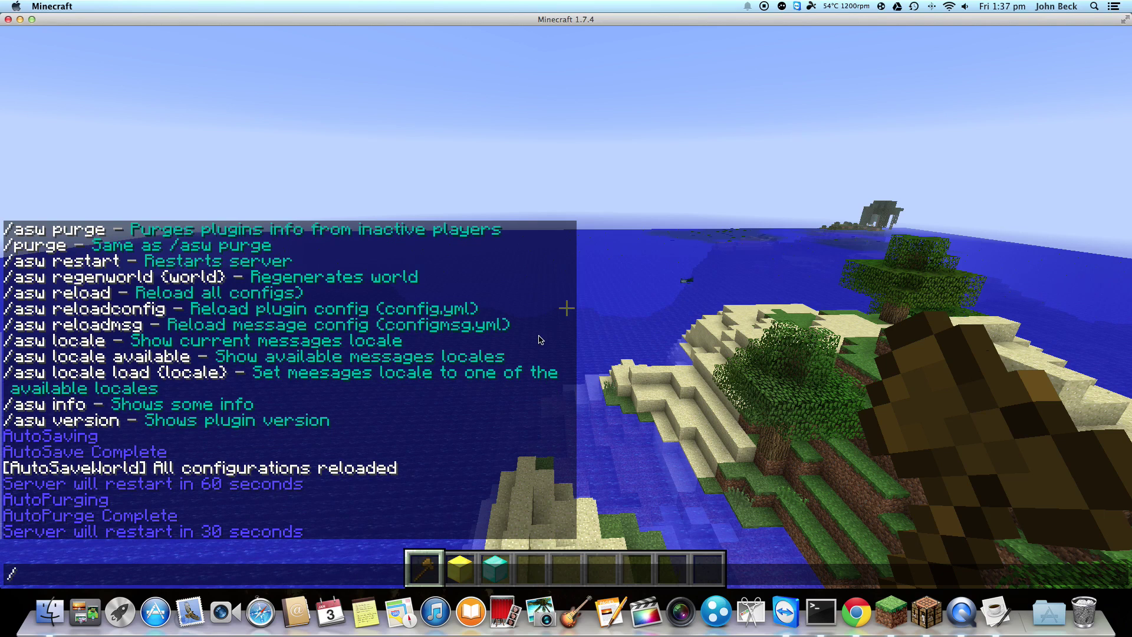
scroll(539, 340, "up", 2)
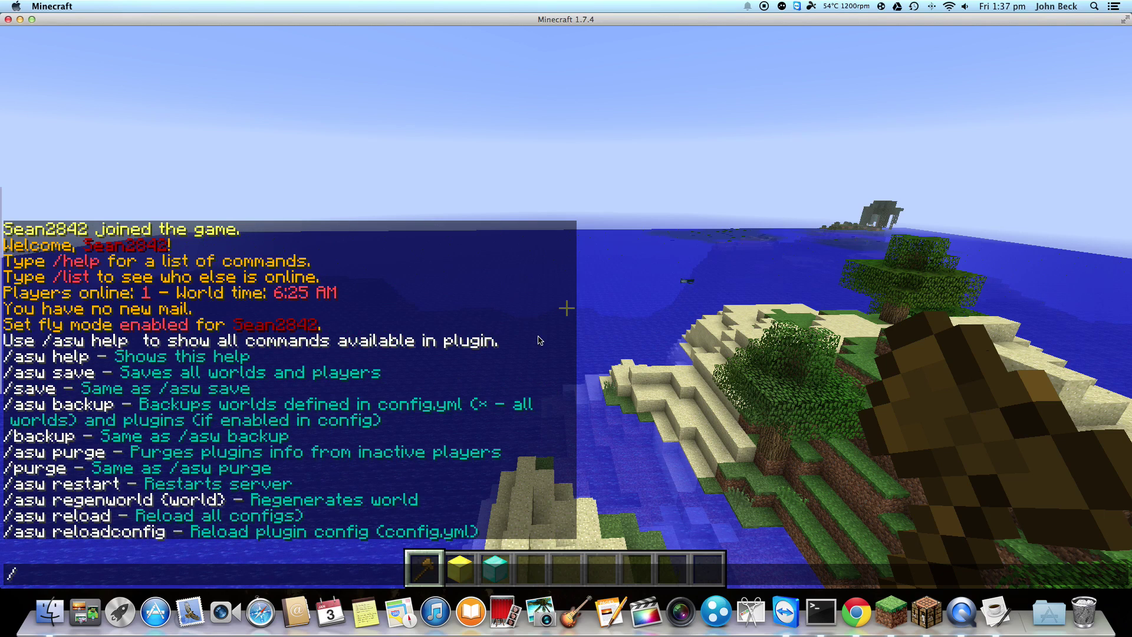
scroll(539, 345, "down", 2)
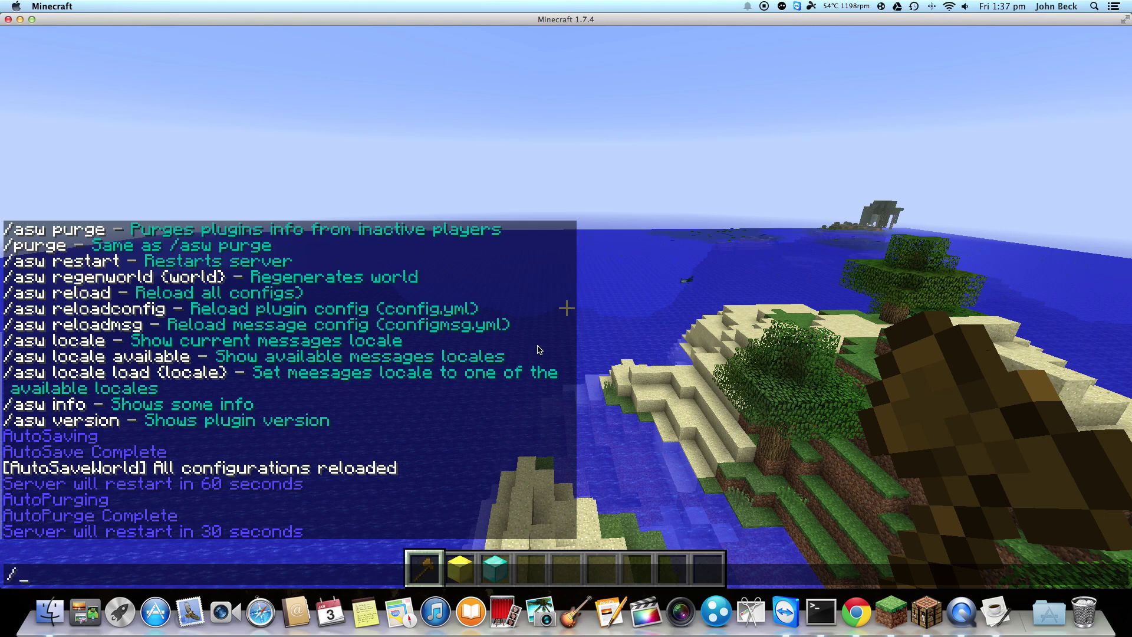
scroll(345, 442, "up", 2)
type("a")
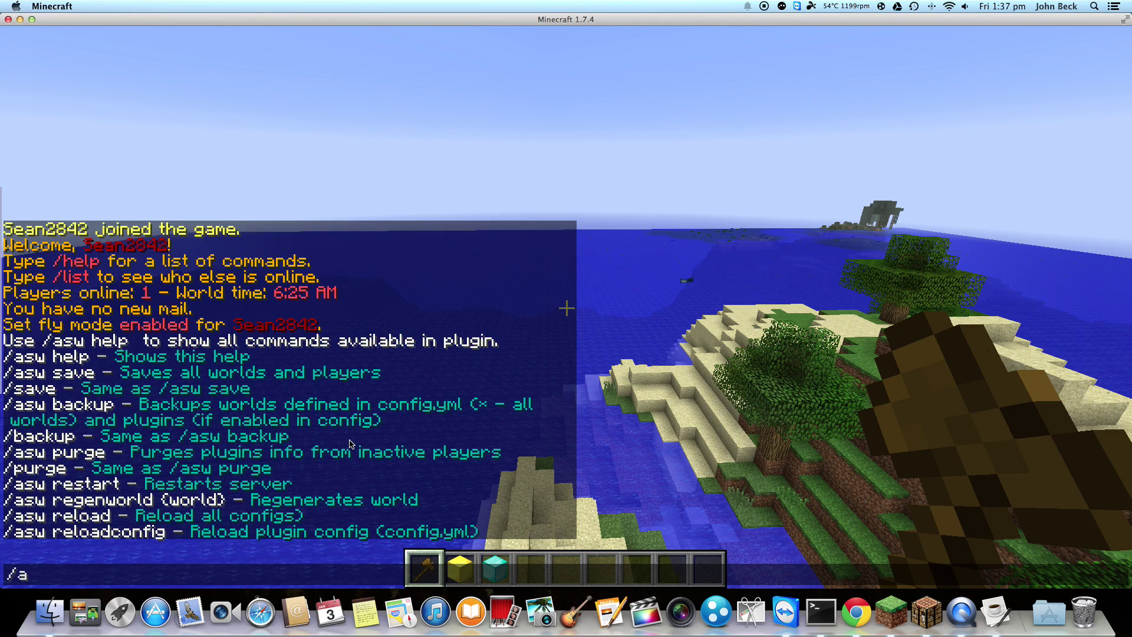
type("sw backup")
key("Return")
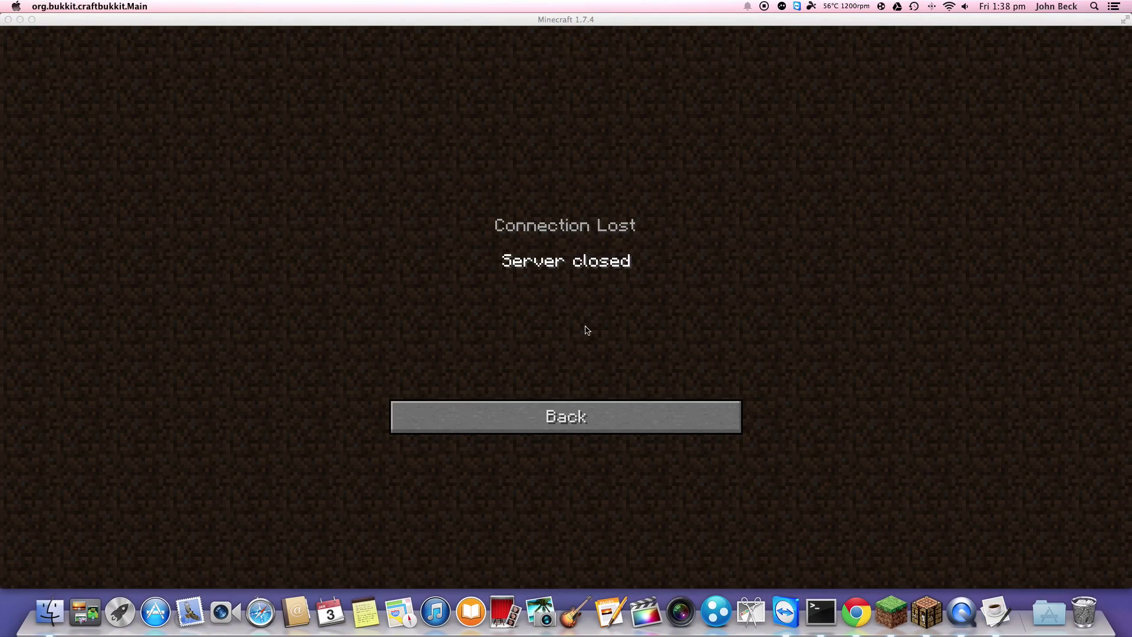
Return from Connection Lost to the server list and refresh, showing My Server unreachable
left_click(567, 407)
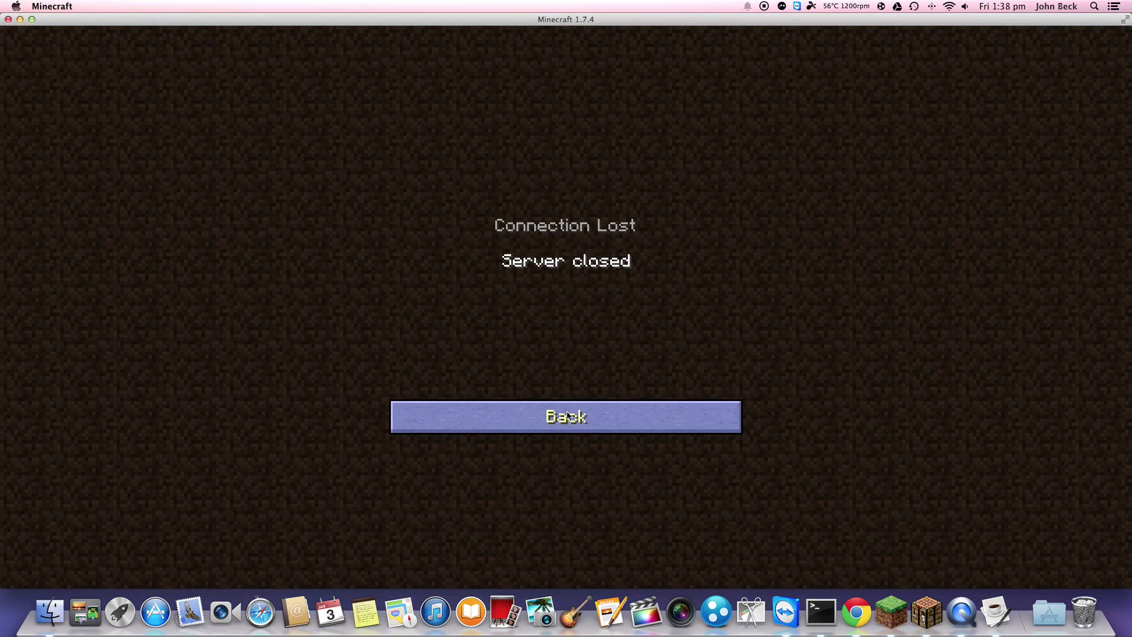
left_click(587, 412)
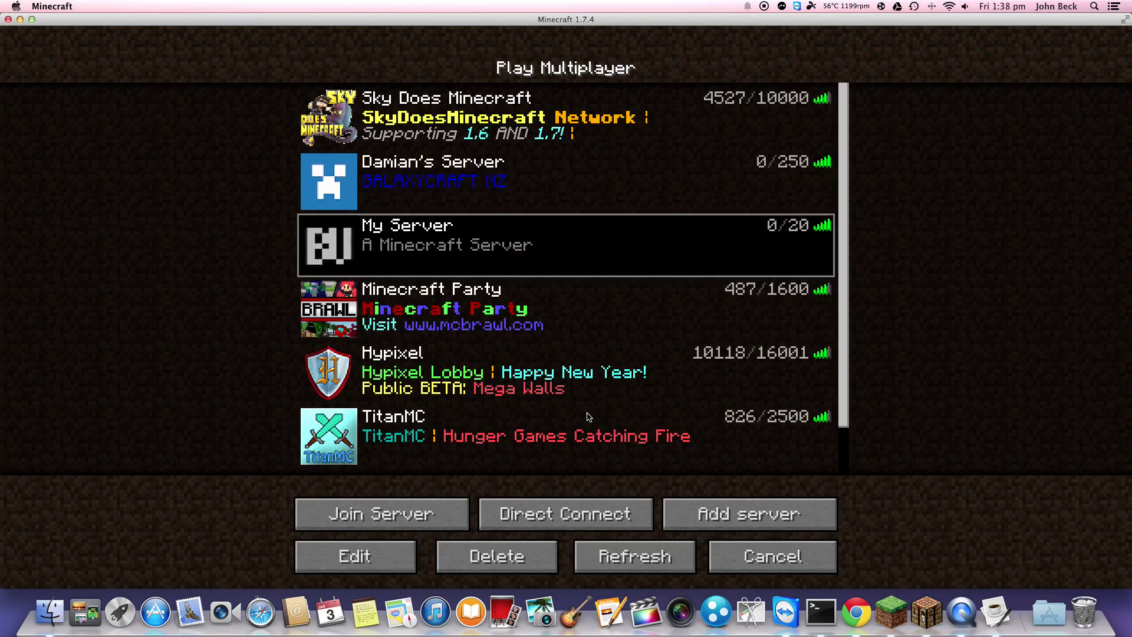
left_click(607, 545)
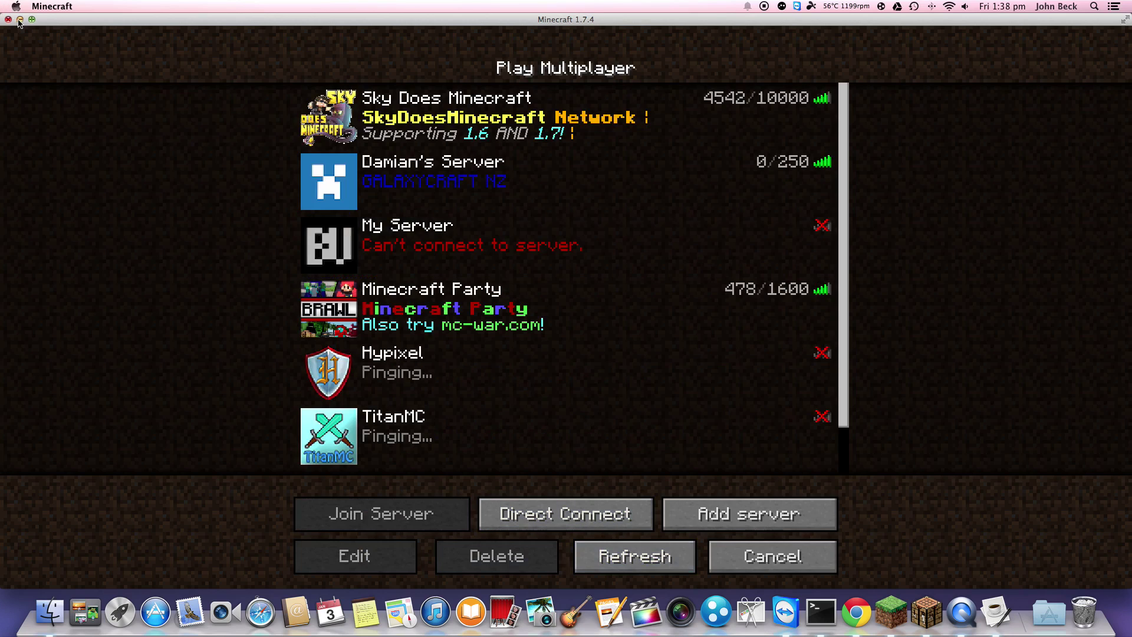
Minimize Minecraft, review the server shutdown log in Terminal, and open the Test server folder
key("super+m")
left_click(308, 487)
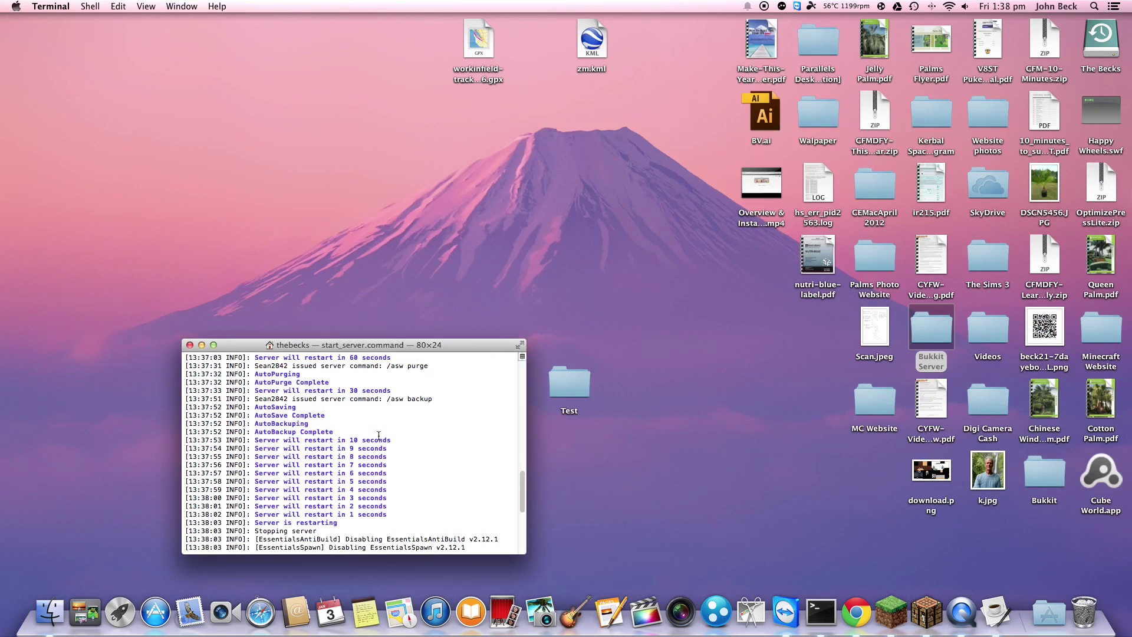
scroll(379, 434, "up", 3)
scroll(379, 435, "down", 3)
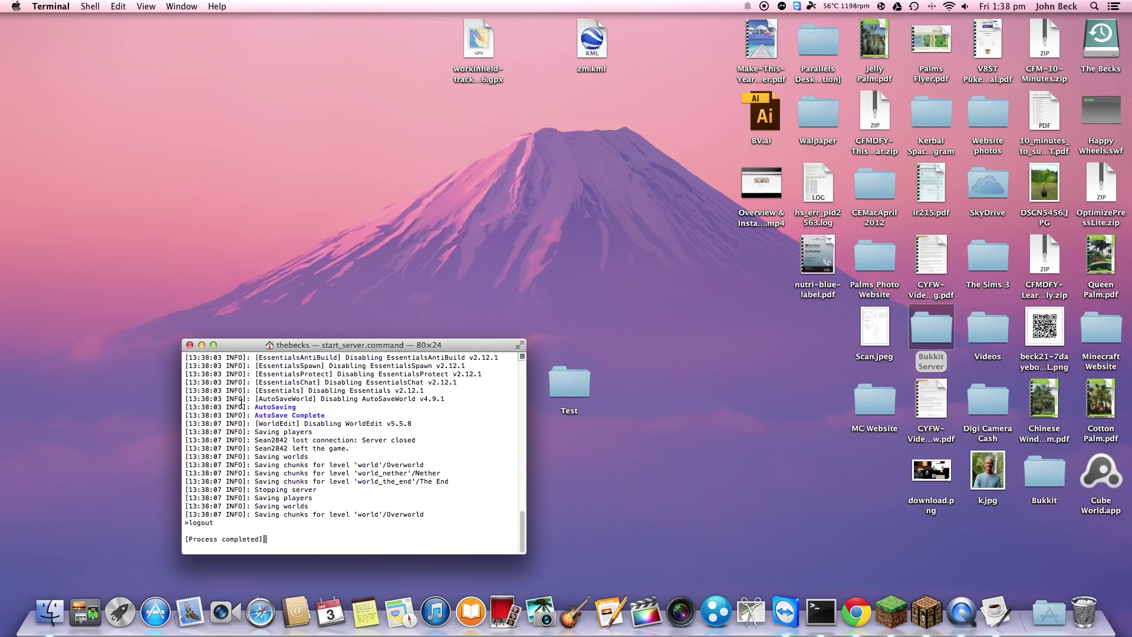
scroll(328, 423, "up", 5)
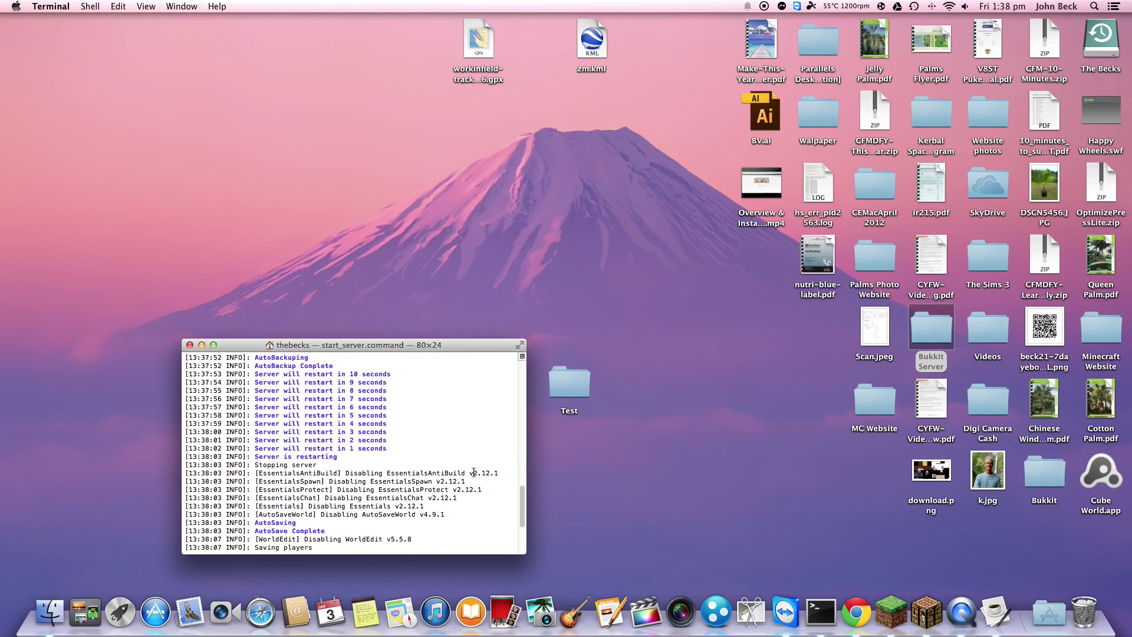
scroll(474, 466, "up", 2)
double_click(572, 386)
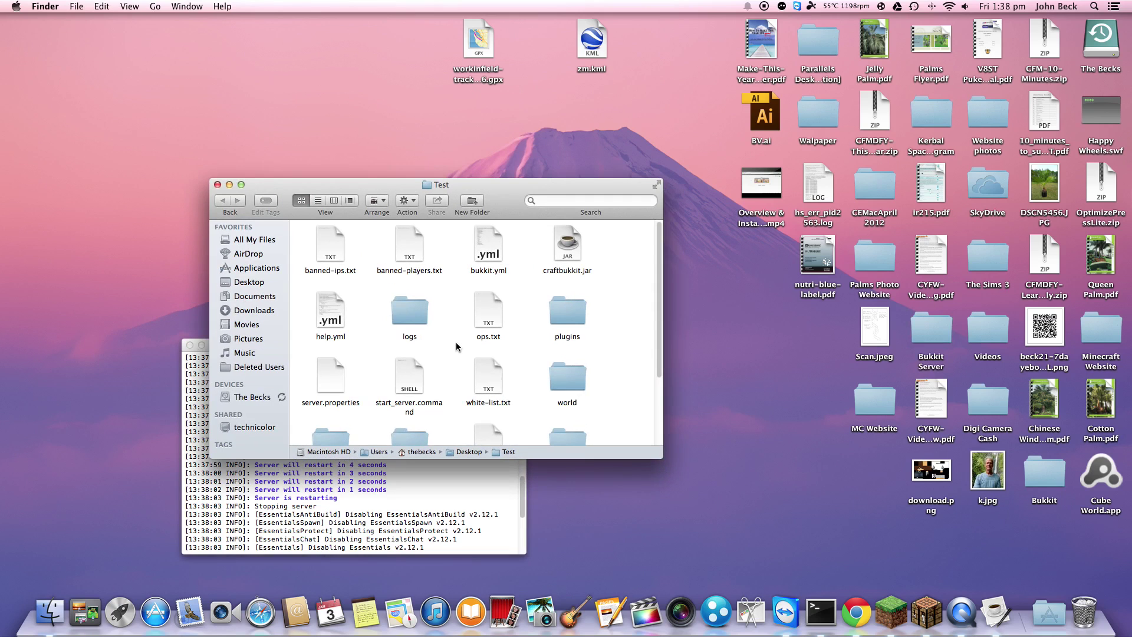
Browse backups/worlds to confirm world, world_nether and world_the_end backups, then return to Test
scroll(458, 347, "down", 3)
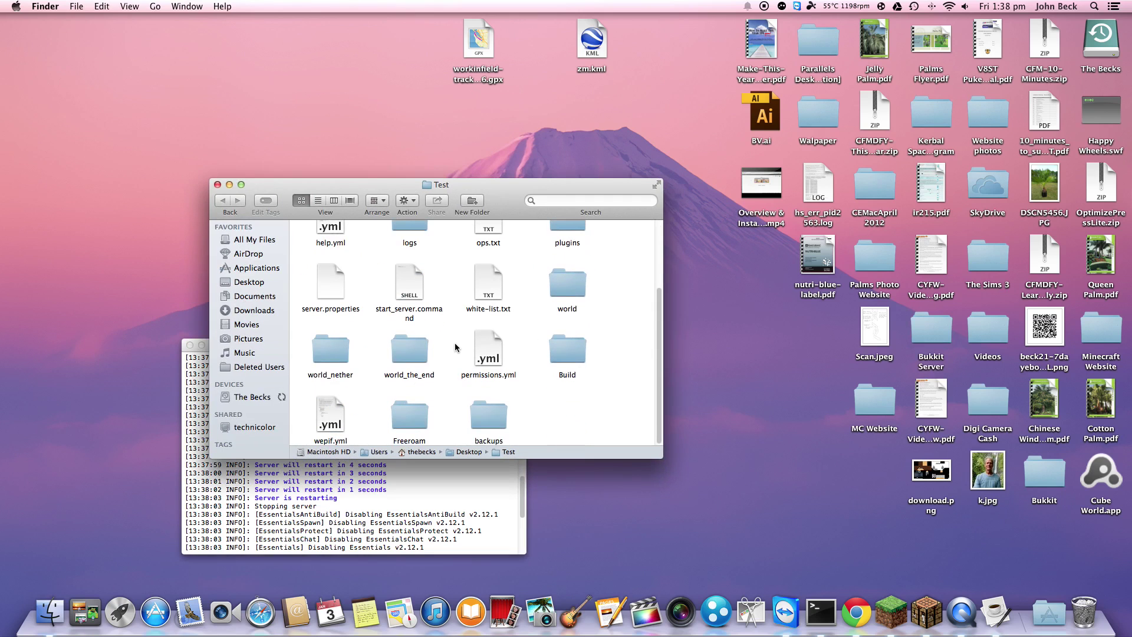
double_click(500, 420)
double_click(400, 246)
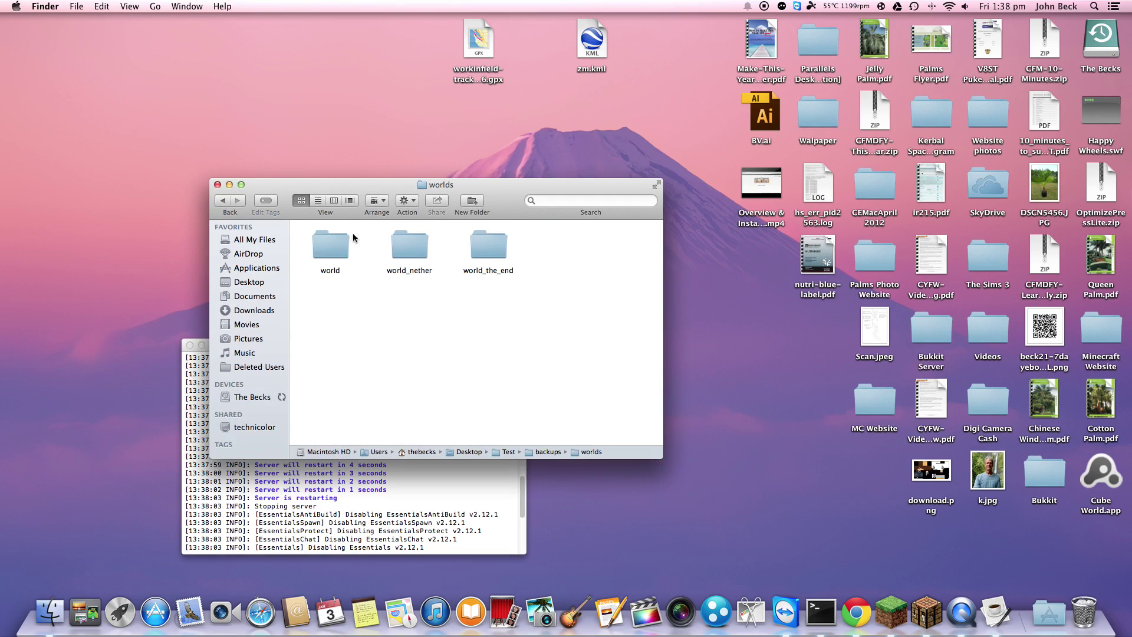
left_click(221, 203)
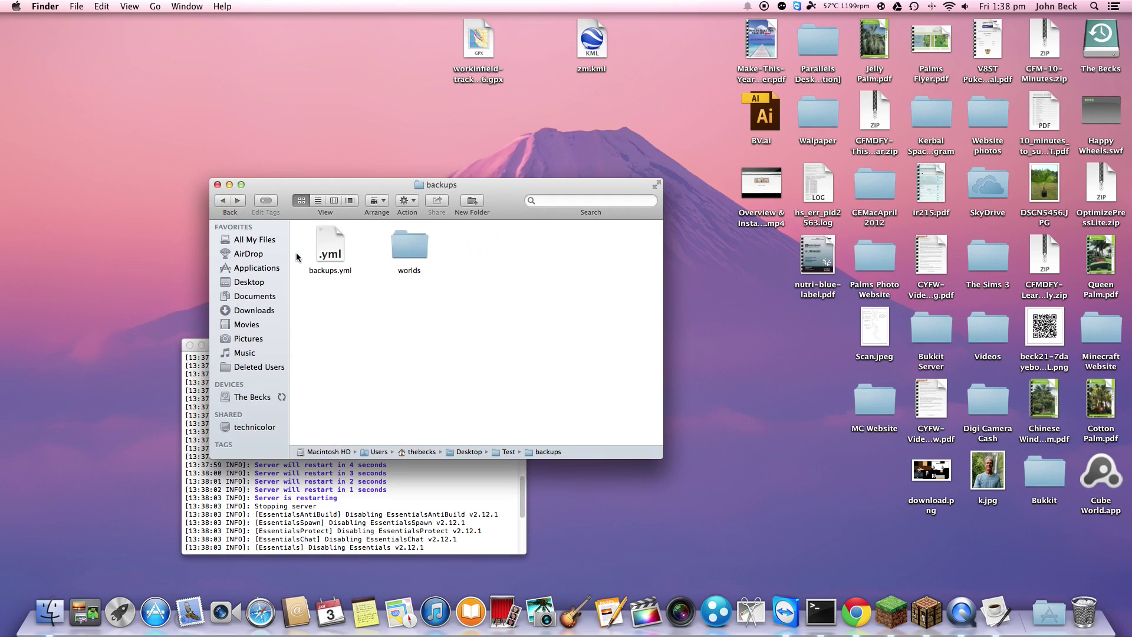
left_click(223, 201)
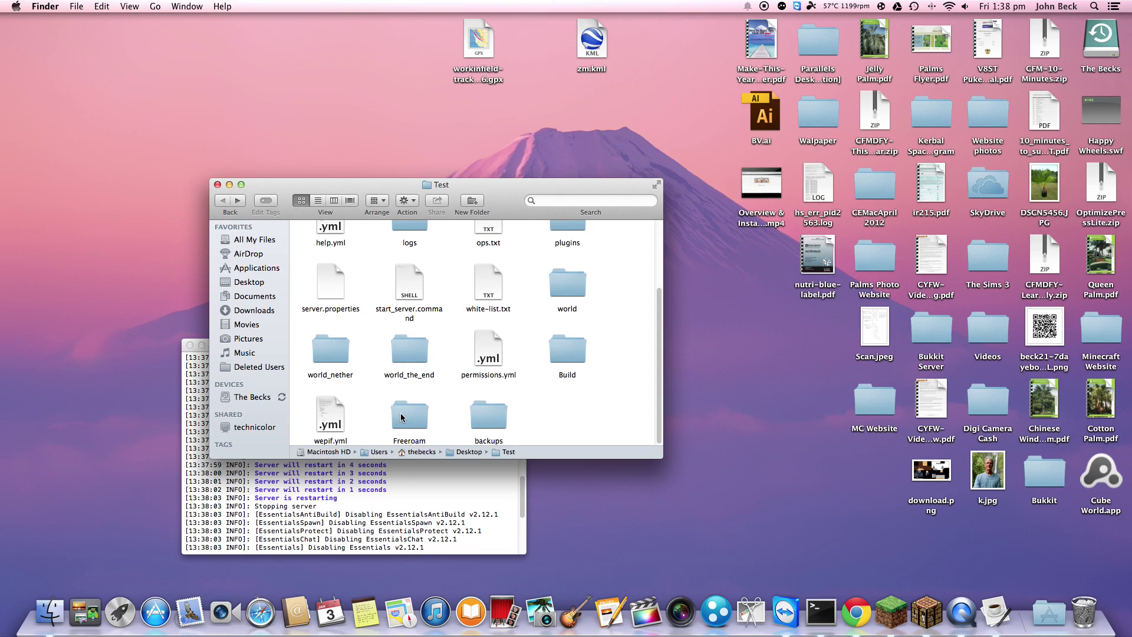